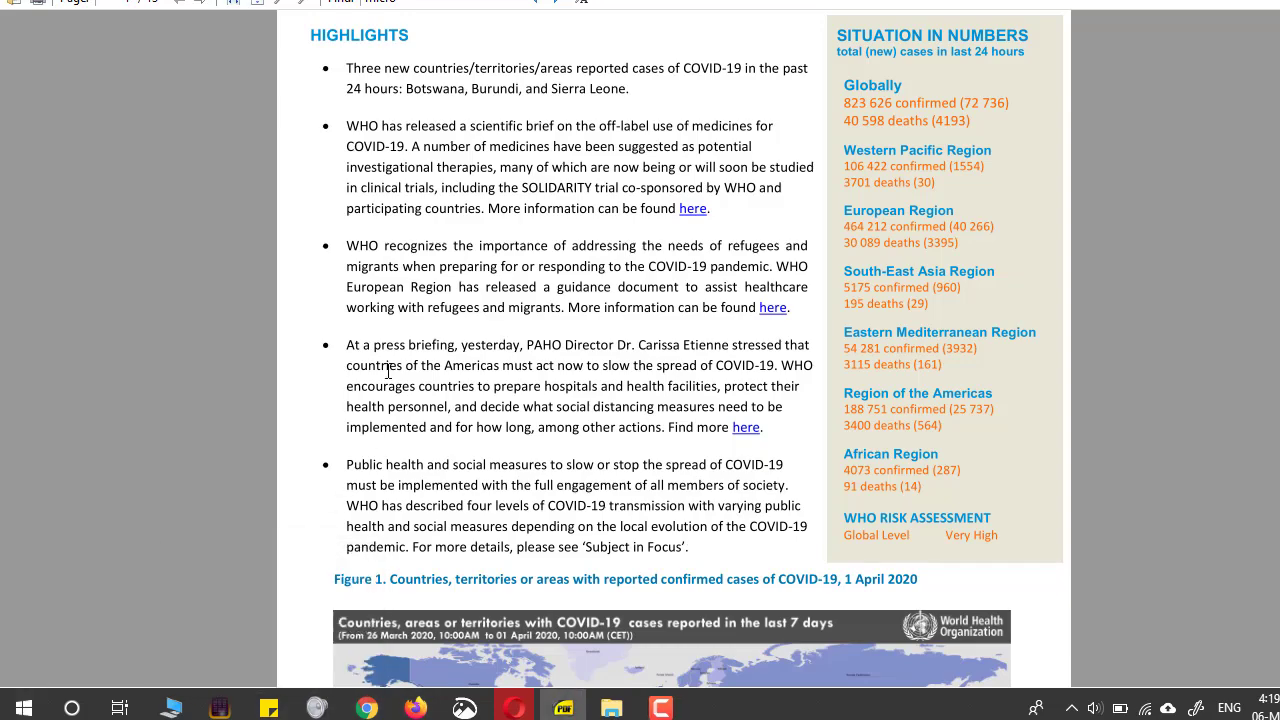
Scroll the situation report to Table 1 under the SURVEILLANCE section.
scroll(388, 372, down, 15)
scroll(388, 372, up, 3)
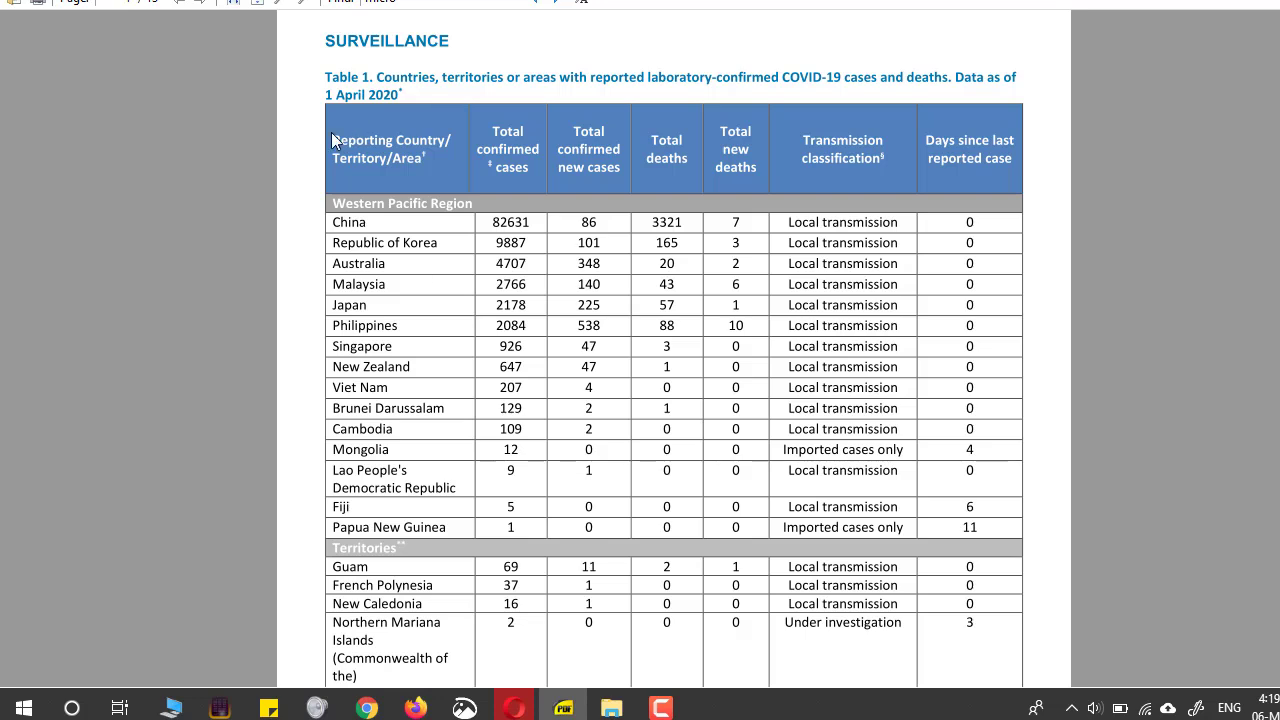
Copy Table 1 from its header row down to Papua New Guinea in SumatraPDF.
drag(336, 133, 978, 525)
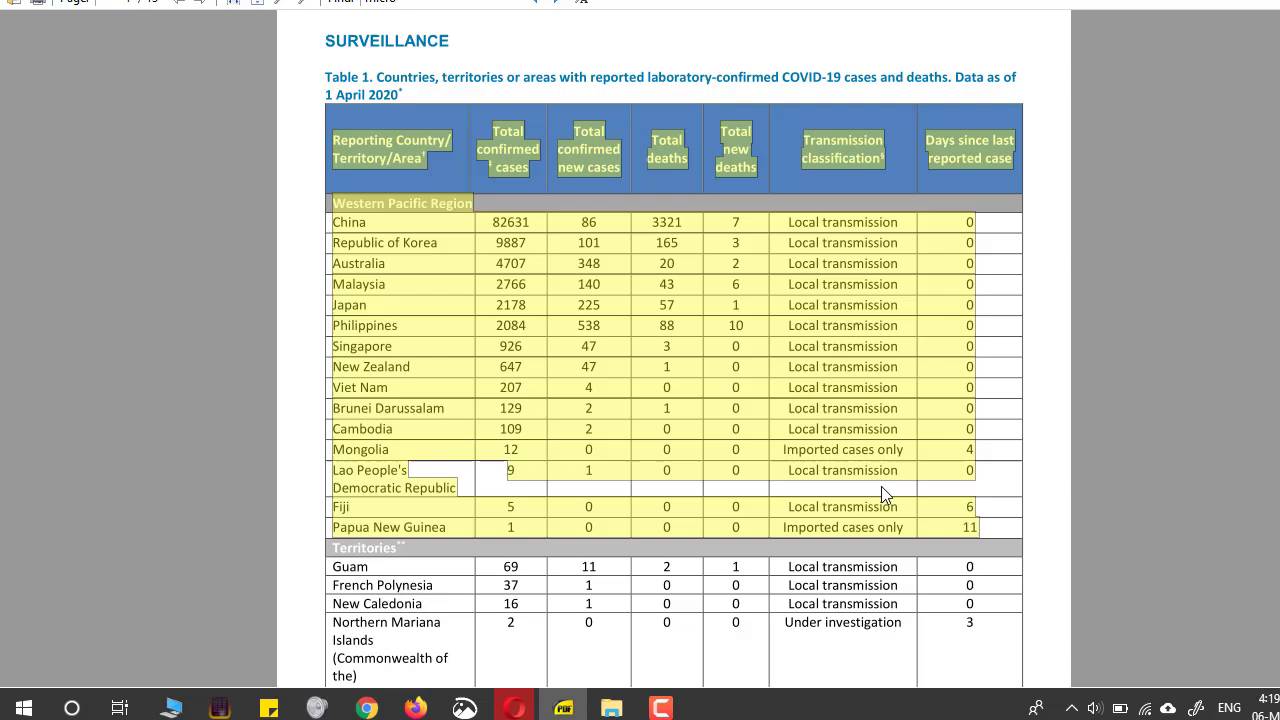
right_click(563, 272)
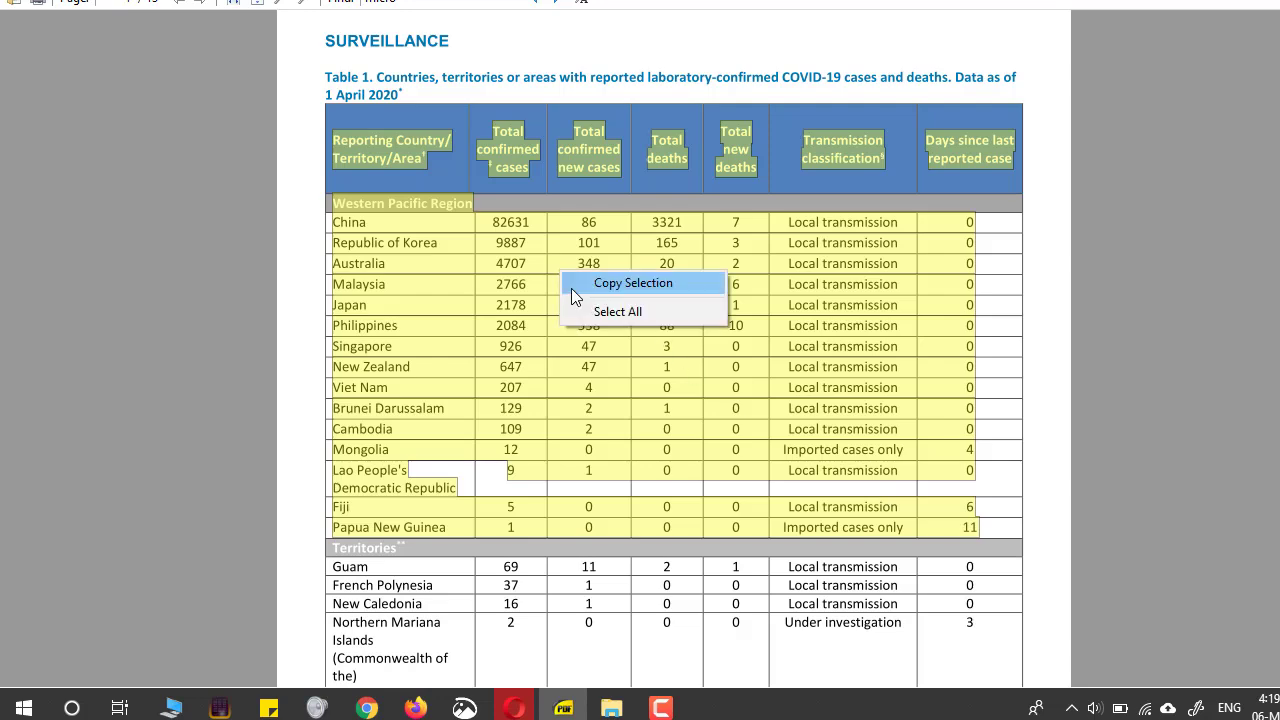
click(575, 288)
Open the Start menu to search for Word.
click(24, 708)
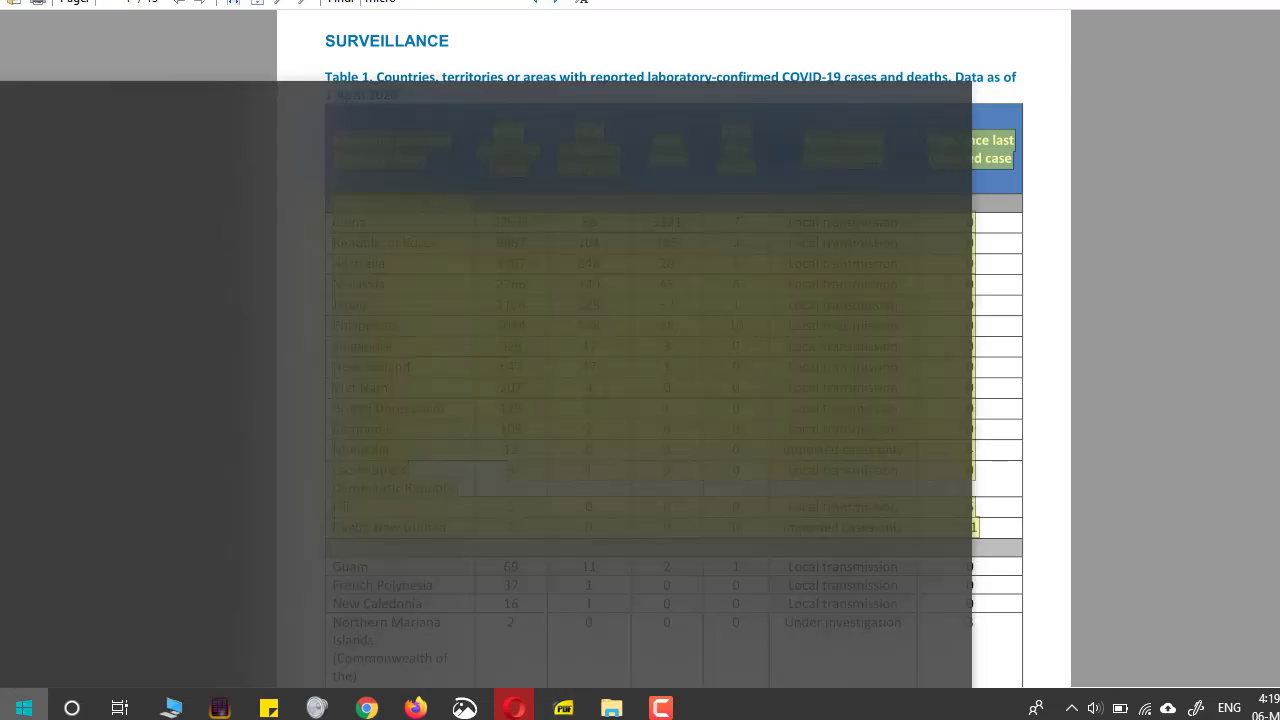
click(24, 708)
click(24, 708)
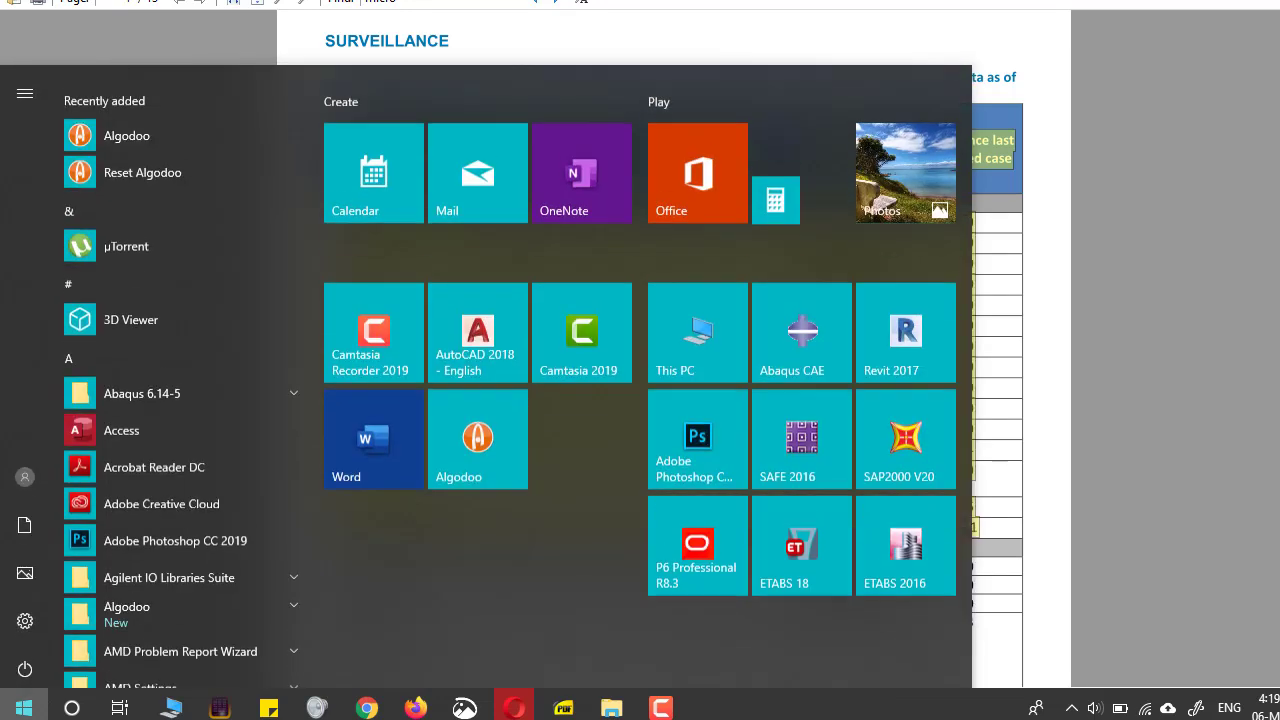
Launch Word by searching 'word' and review the plain-text table paste.
text(word)
key(Return)
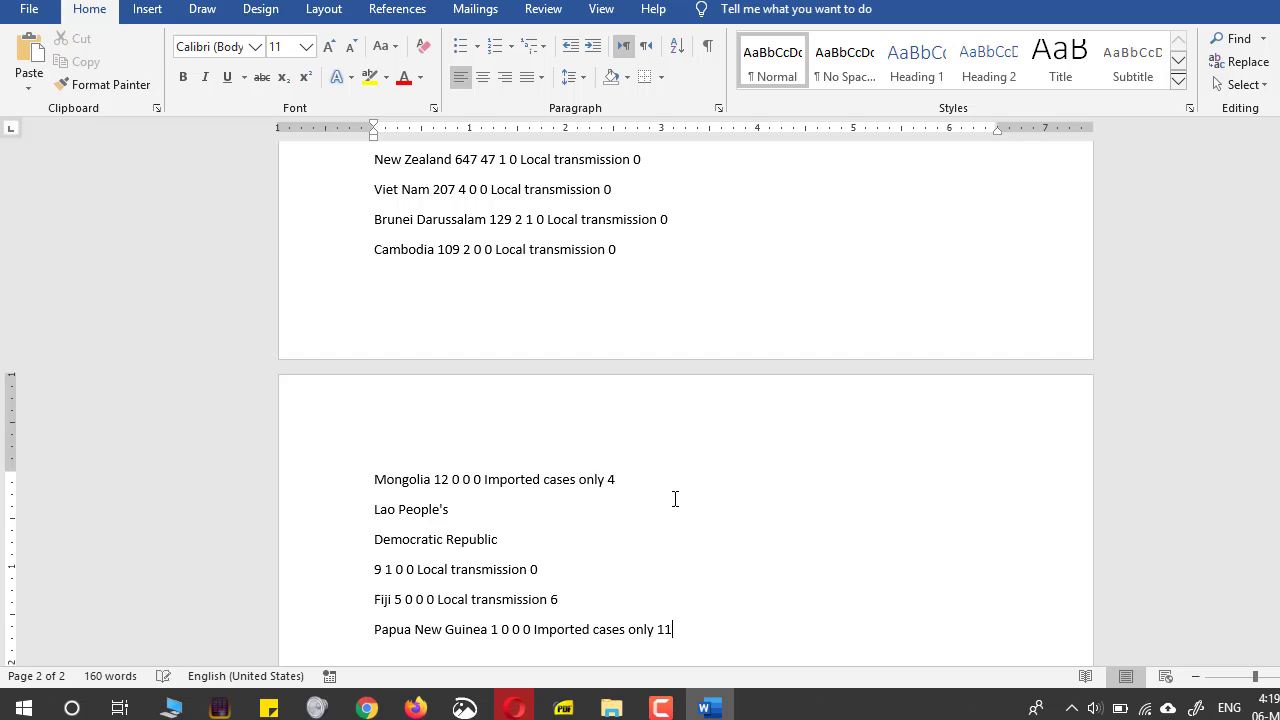
scroll(675, 499, up, 8)
Delete all the badly pasted text and switch back to the PDF viewer.
key(ctrl+a)
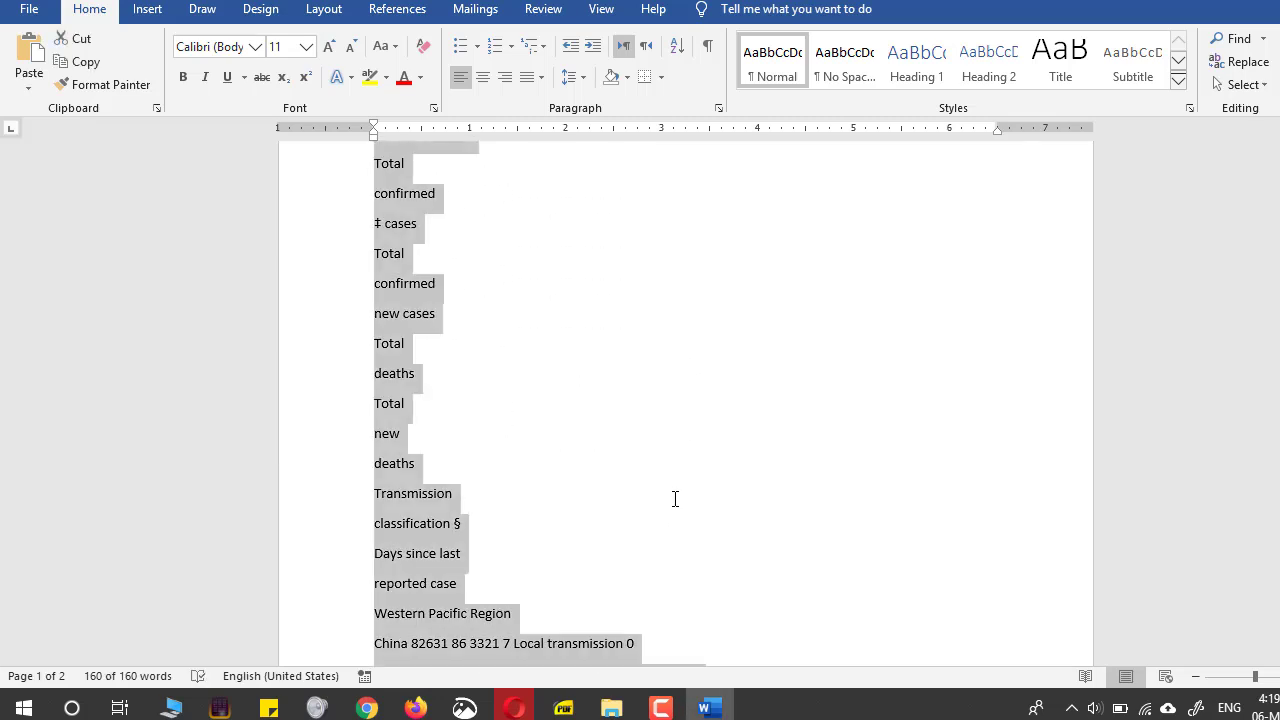
key(Delete)
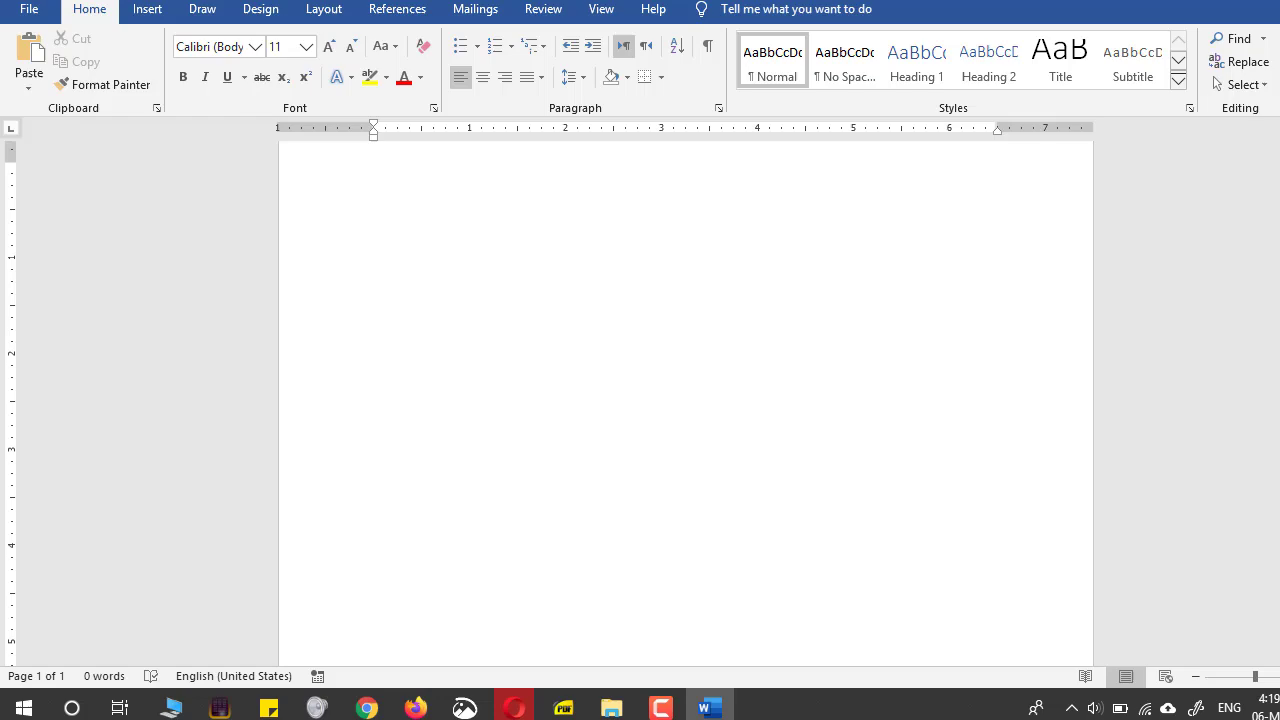
key(alt+Tab)
mouse_move(614, 708)
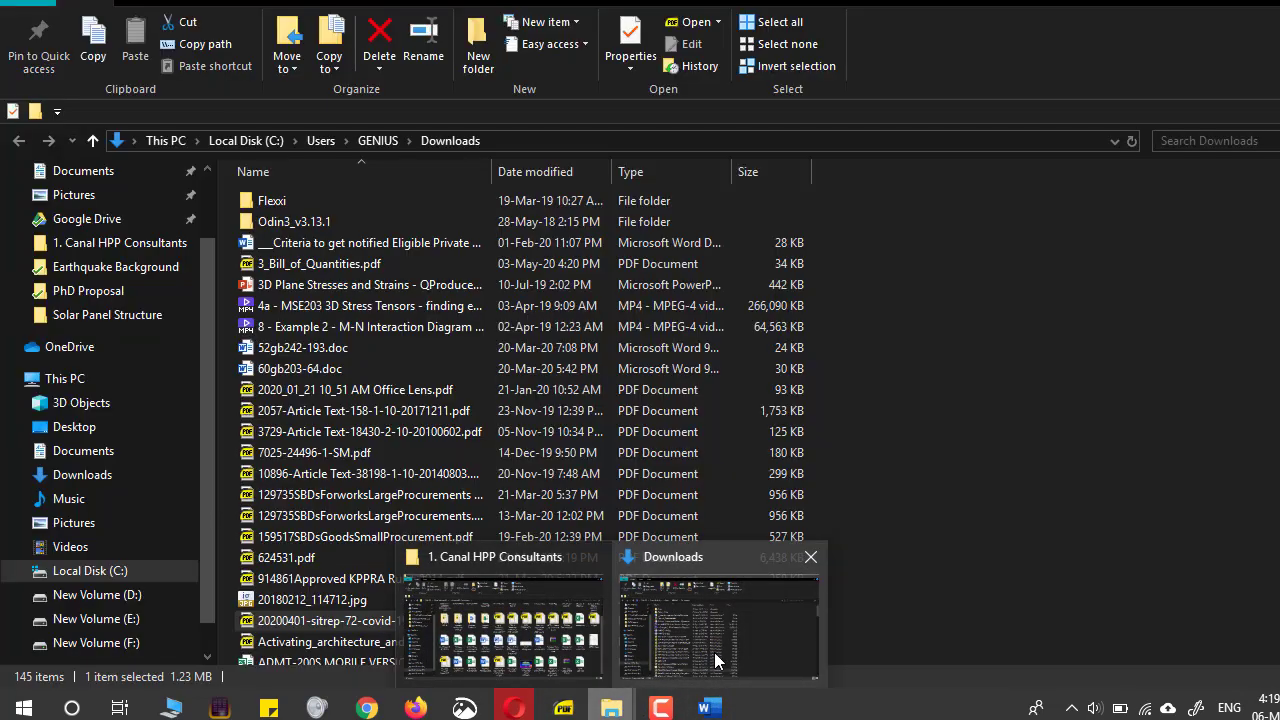
Open 20200401-sitrep-72-covid-19.pdf from Downloads with Word via Open with > More apps.
click(716, 660)
right_click(505, 624)
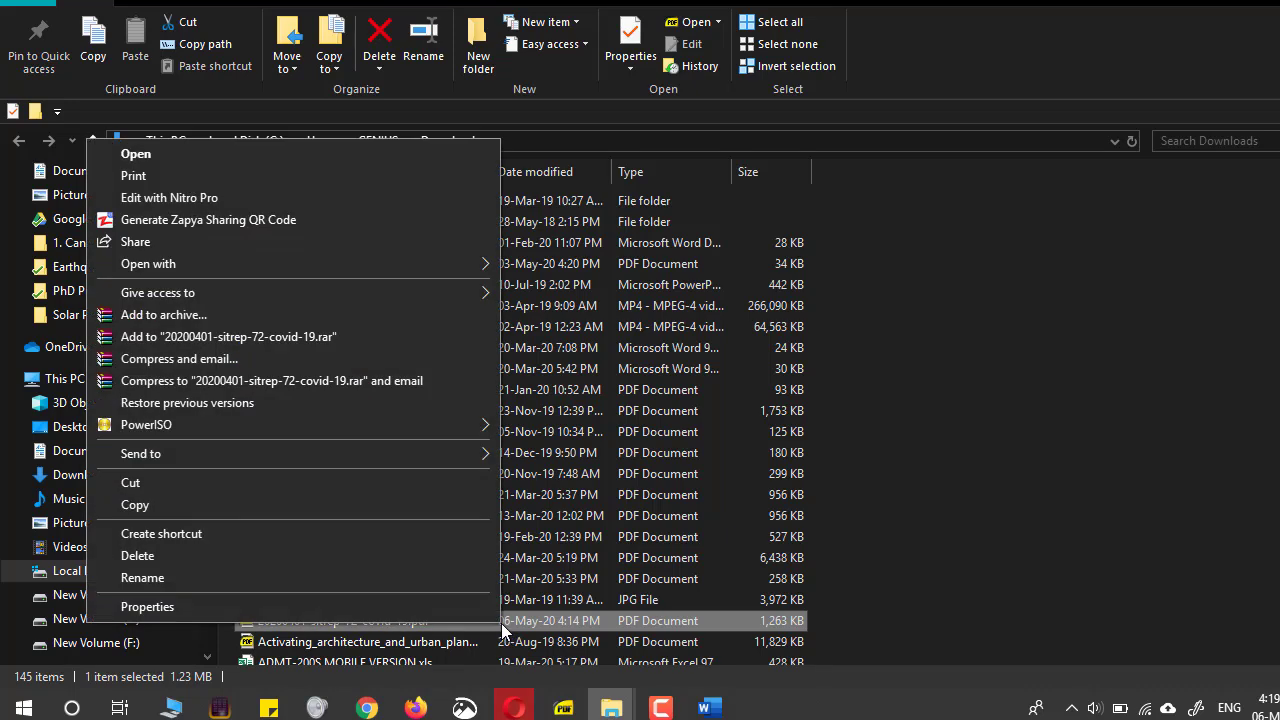
mouse_move(435, 264)
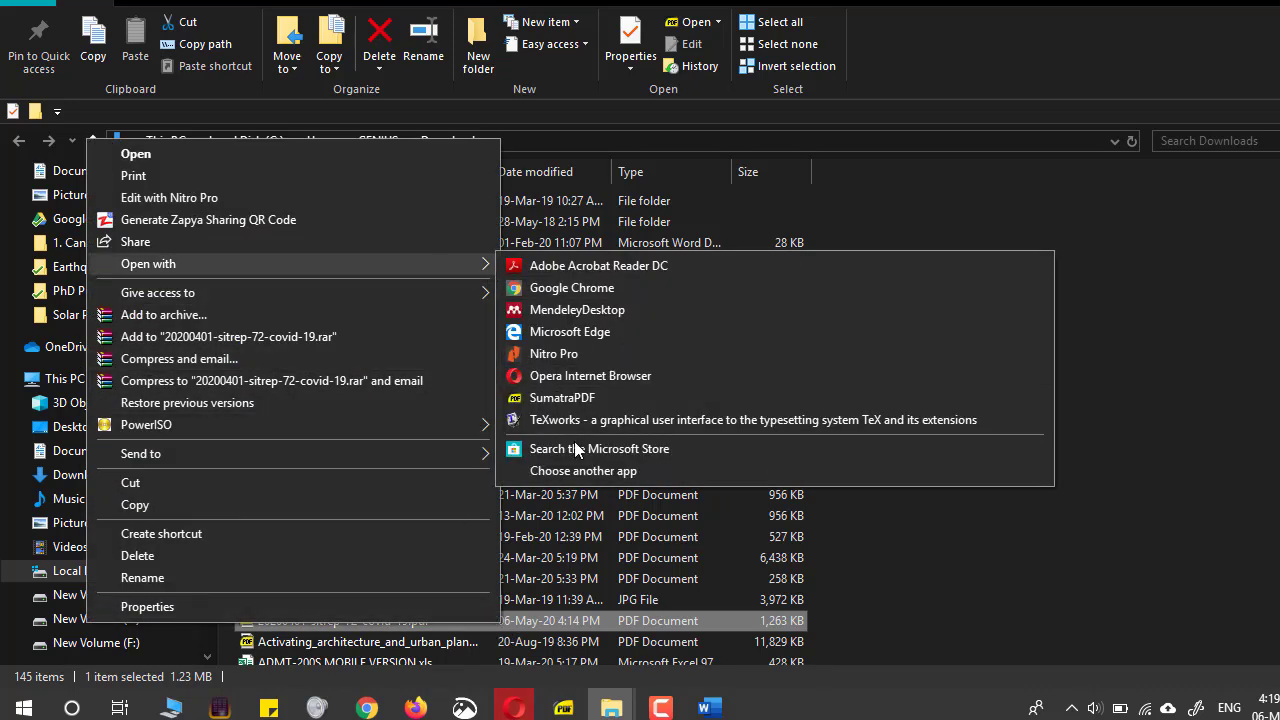
click(572, 471)
scroll(728, 400, down, 4)
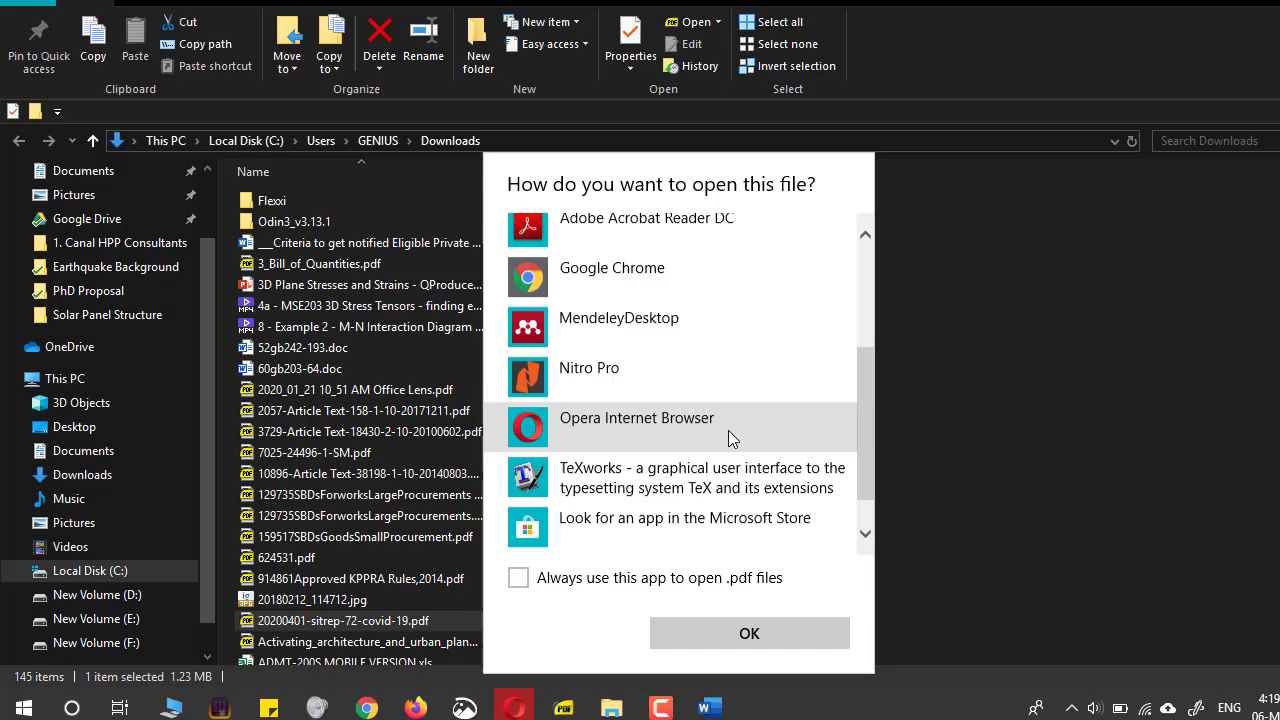
click(545, 526)
scroll(623, 480, down, 10)
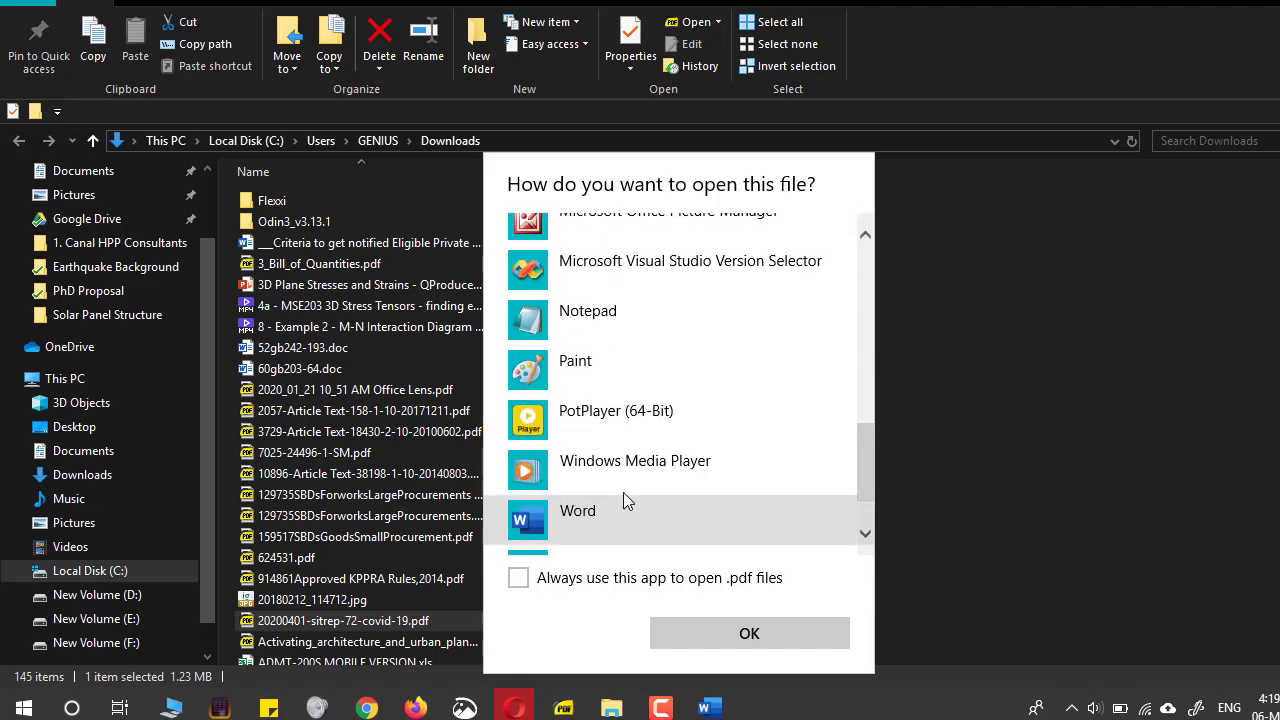
click(583, 518)
click(699, 636)
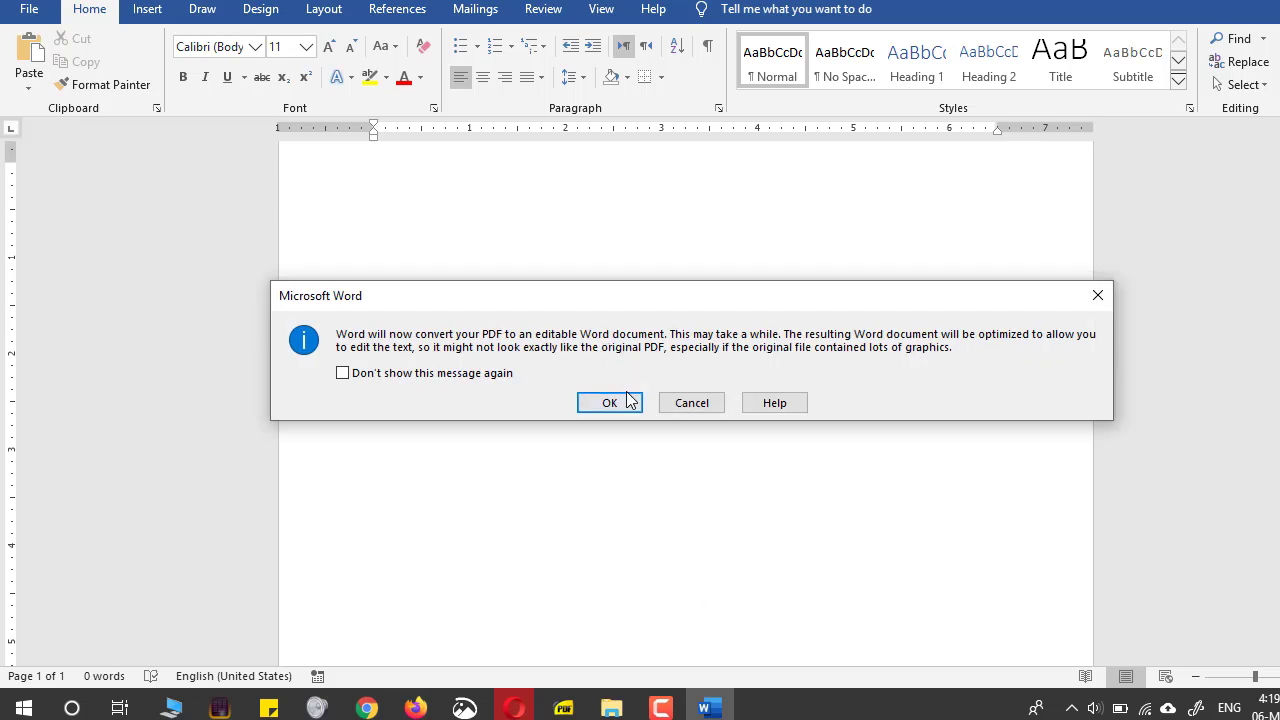
Accept converting the PDF to an editable document, then bring SumatraPDF forward to compare.
click(623, 410)
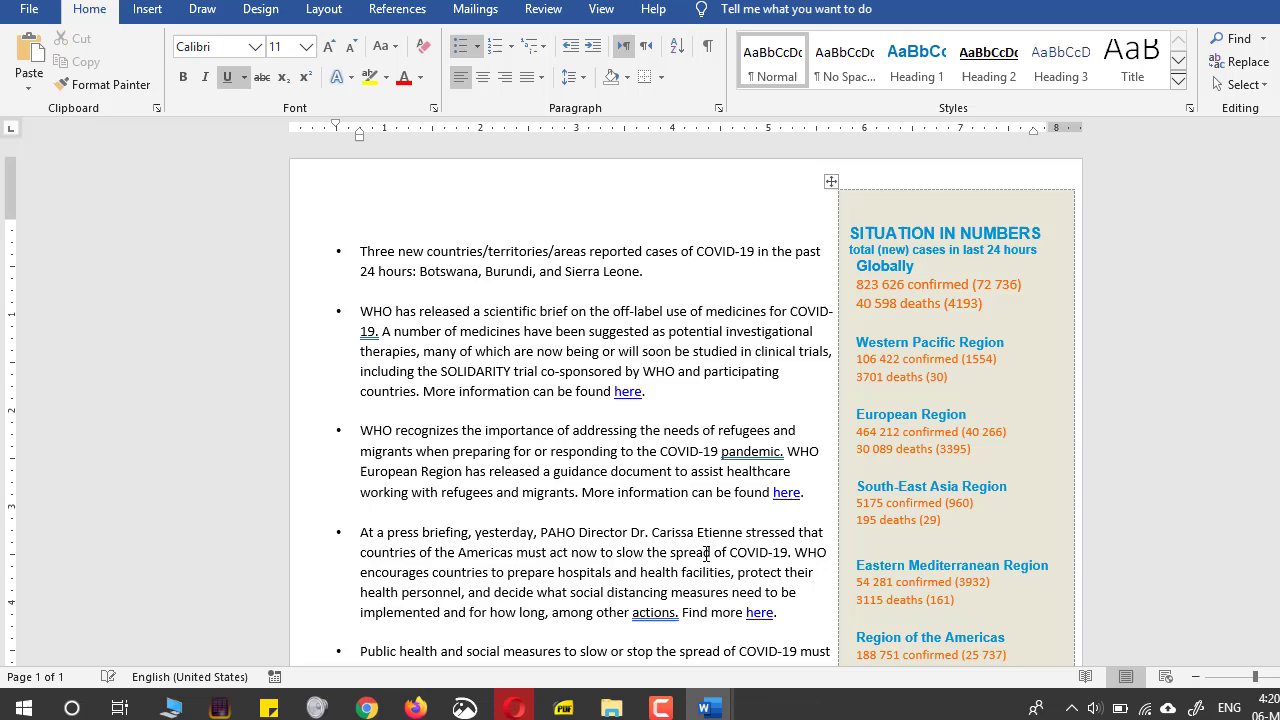
click(563, 707)
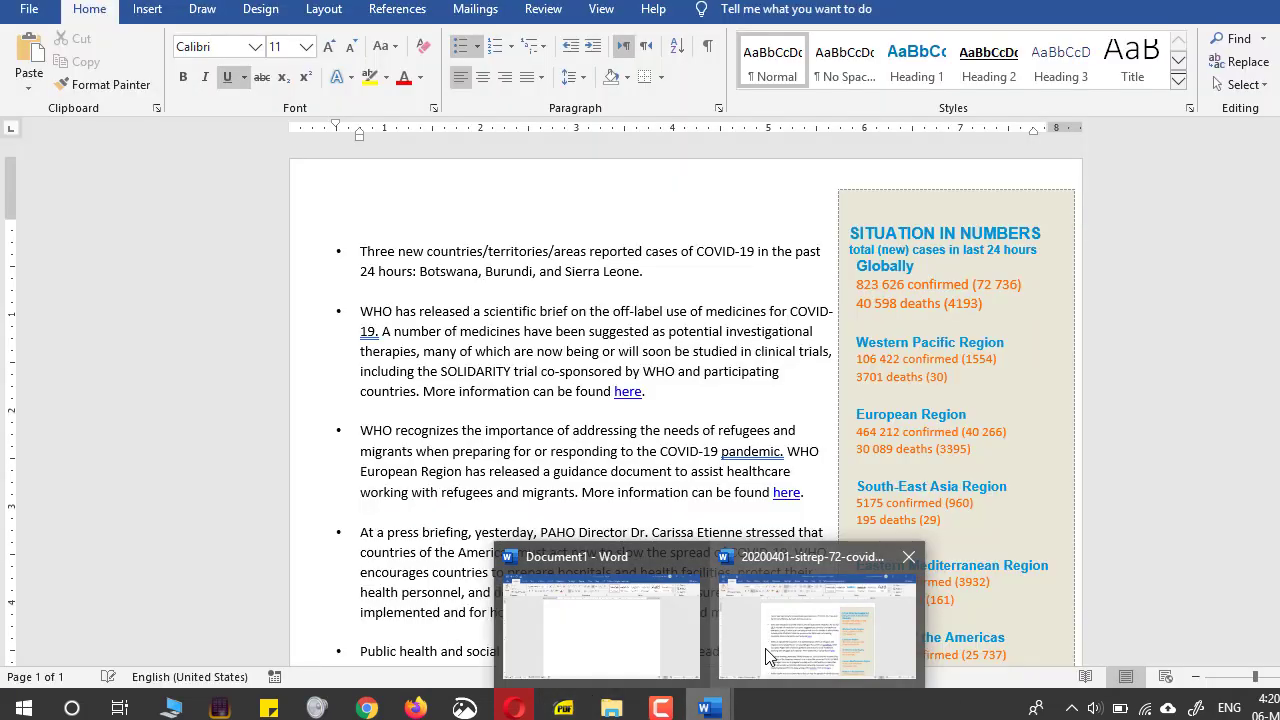
Return to Word and scroll to Table 1 where it splits after the Czechia row.
click(765, 648)
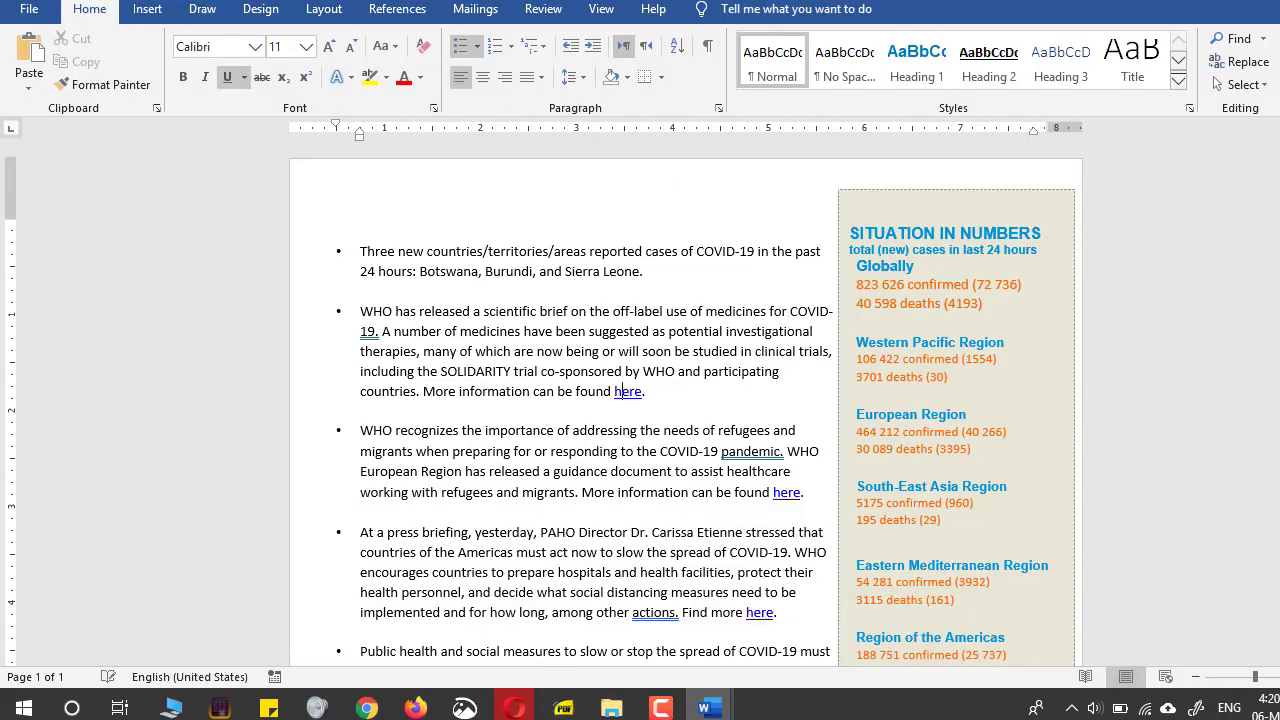
scroll(686, 400, down, 20)
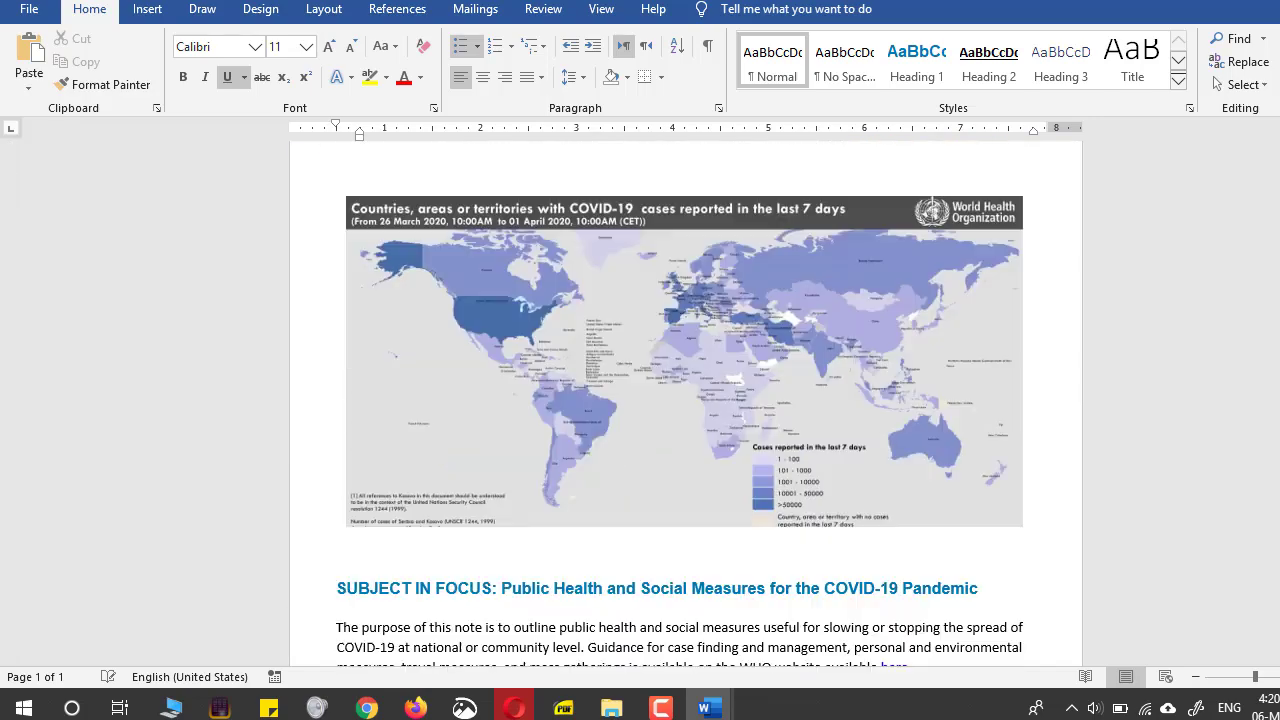
scroll(686, 400, down, 8)
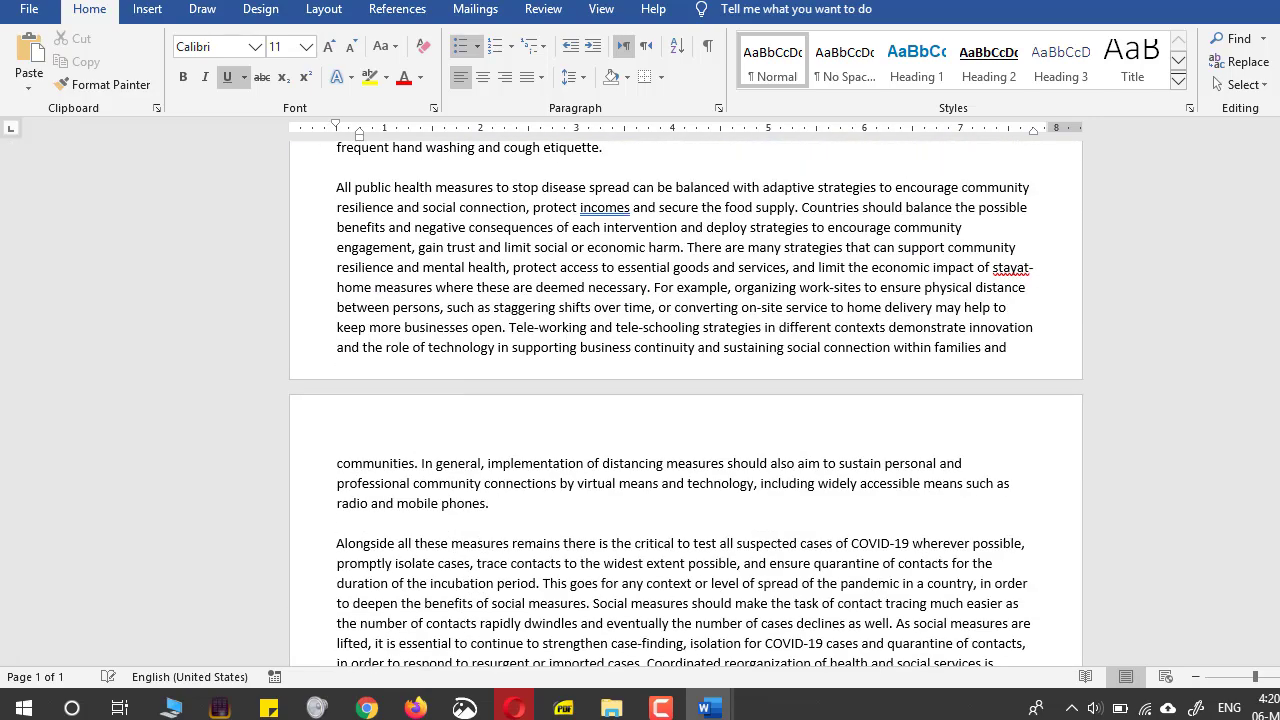
scroll(686, 400, down, 20)
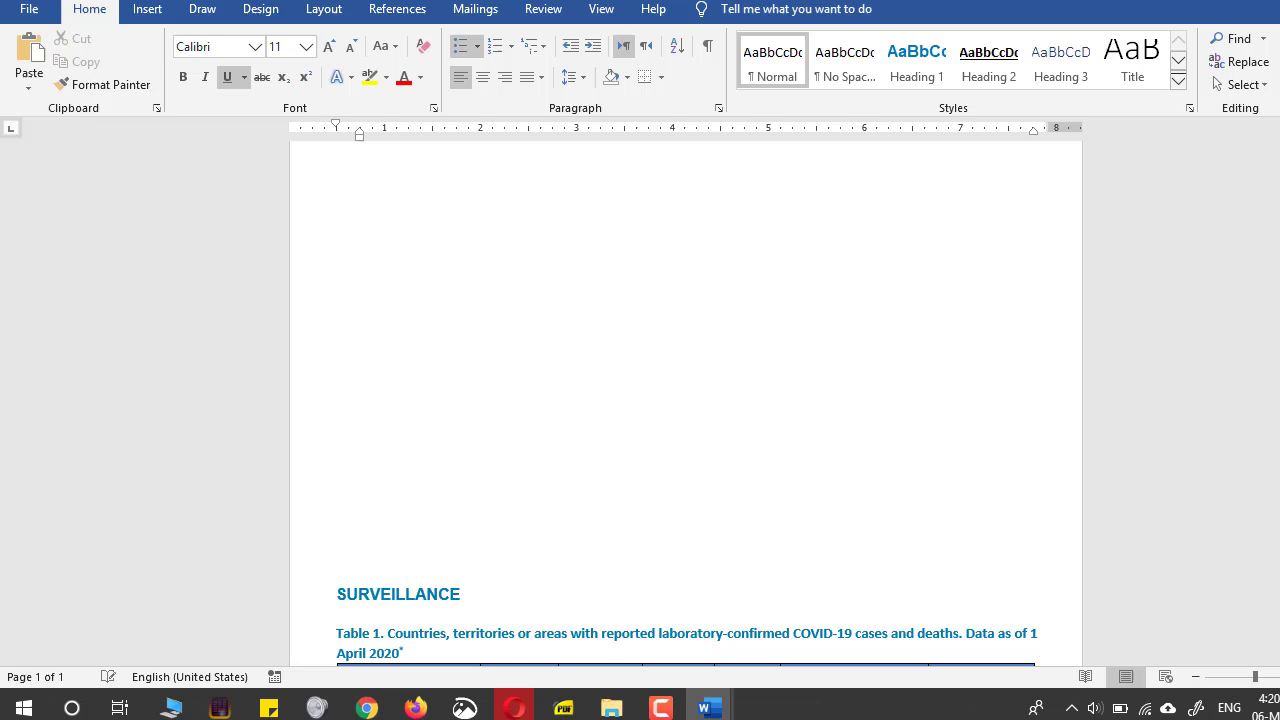
scroll(907, 400, down, 10)
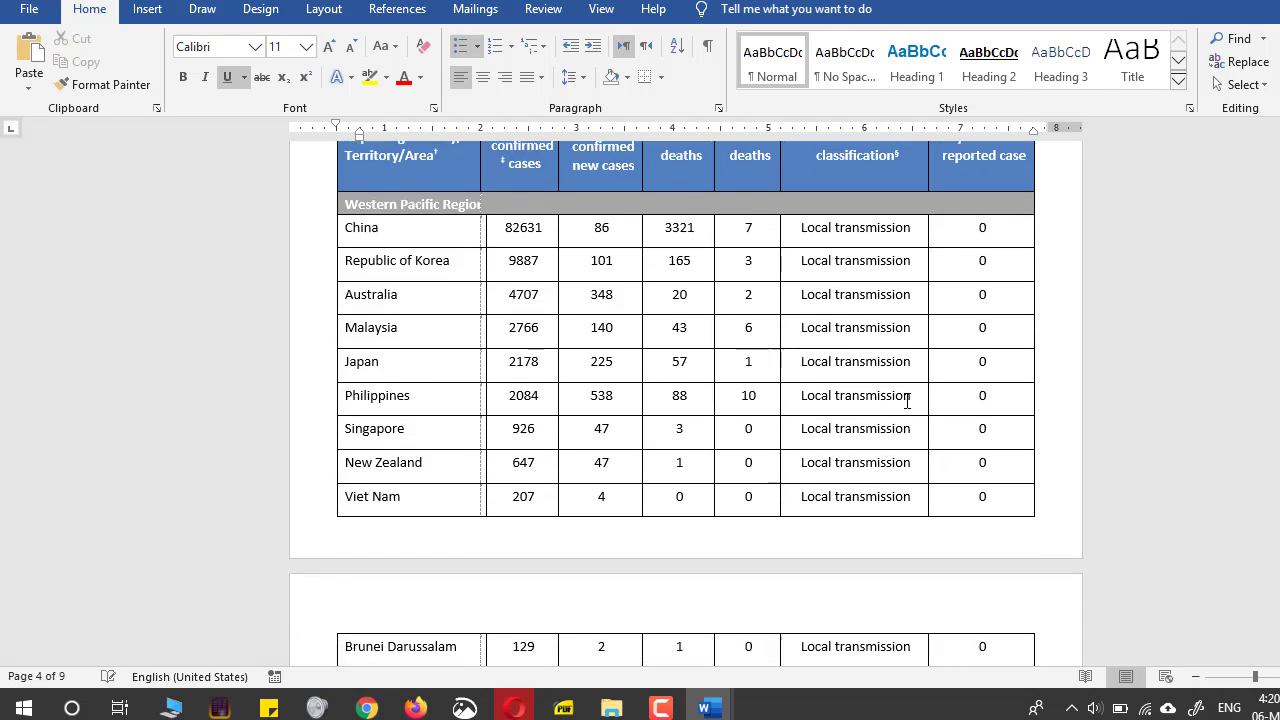
scroll(905, 363, up, 3)
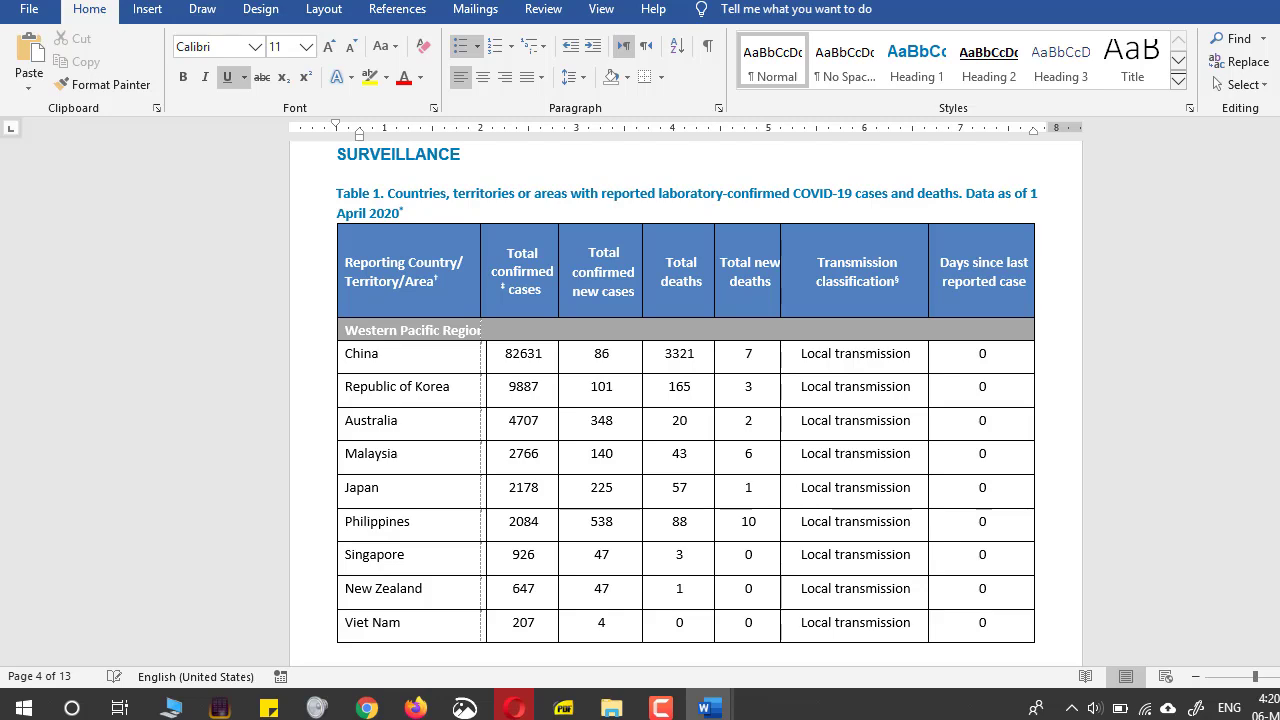
scroll(686, 400, down, 5)
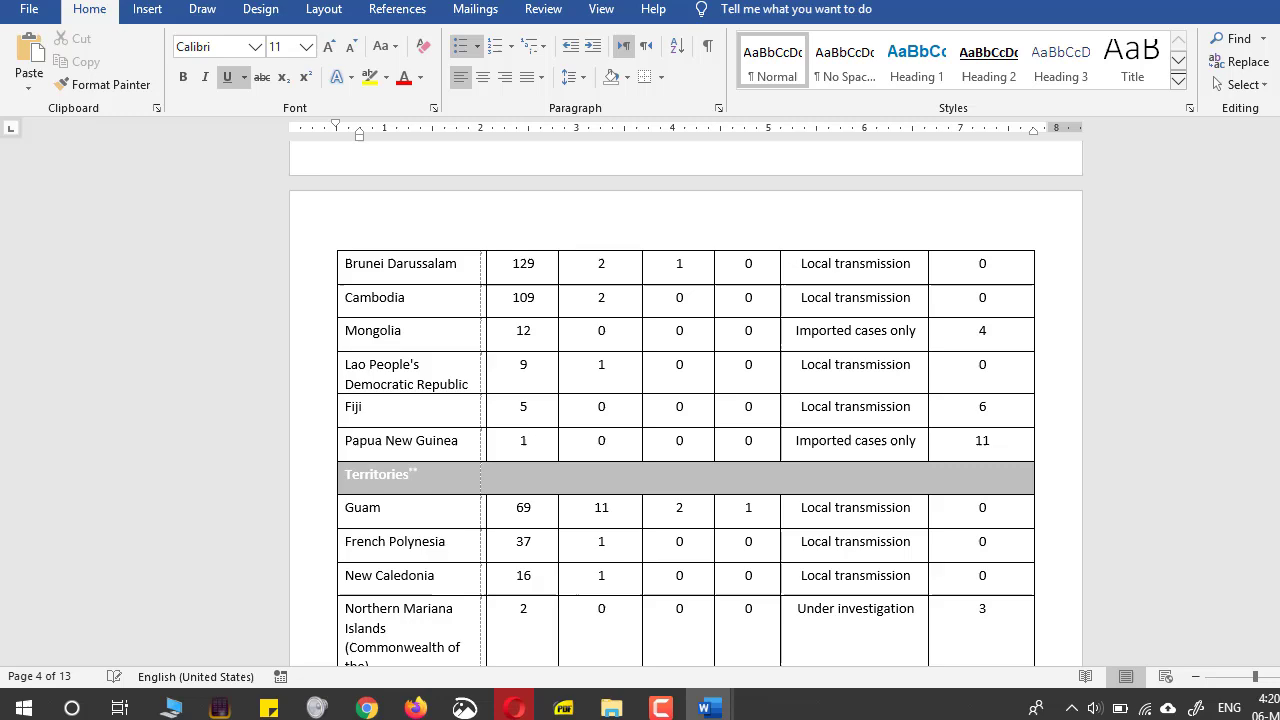
scroll(686, 400, down, 5)
scroll(686, 400, down, 5)
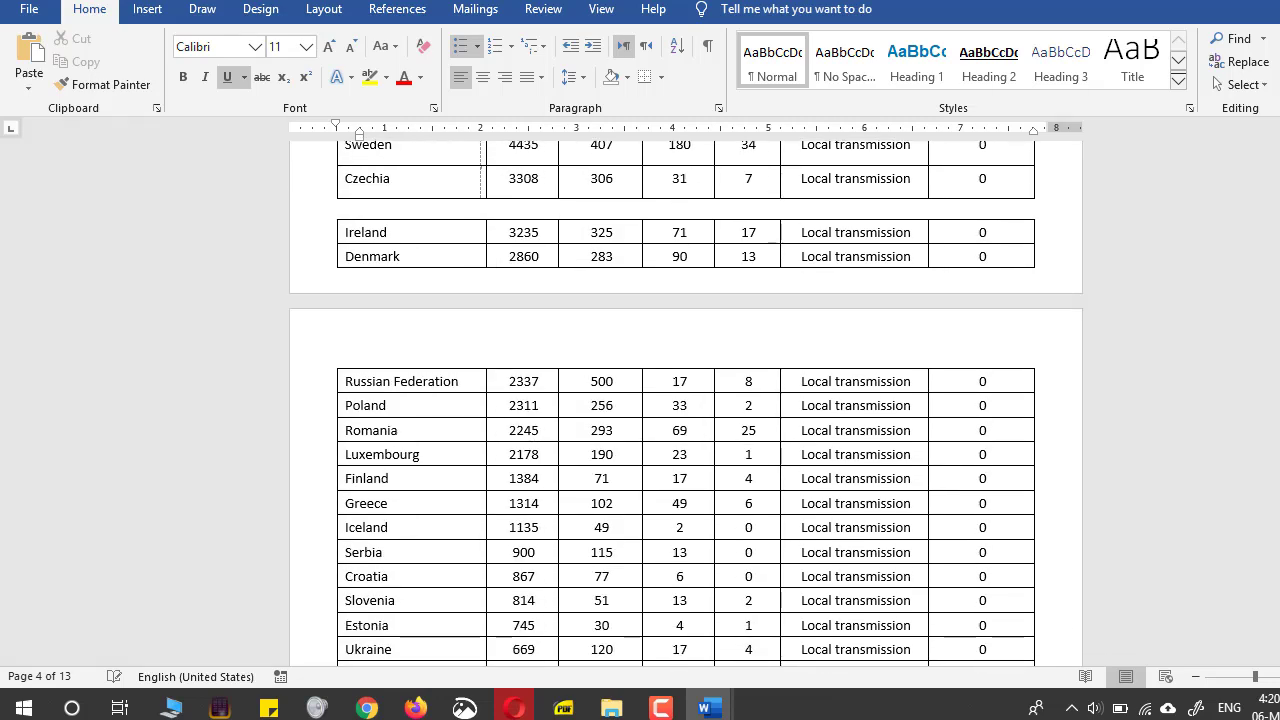
scroll(686, 400, down, 5)
scroll(686, 400, up, 5)
Delete the empty paragraphs between the Honduras and Venezuela tables and below India.
click(397, 206)
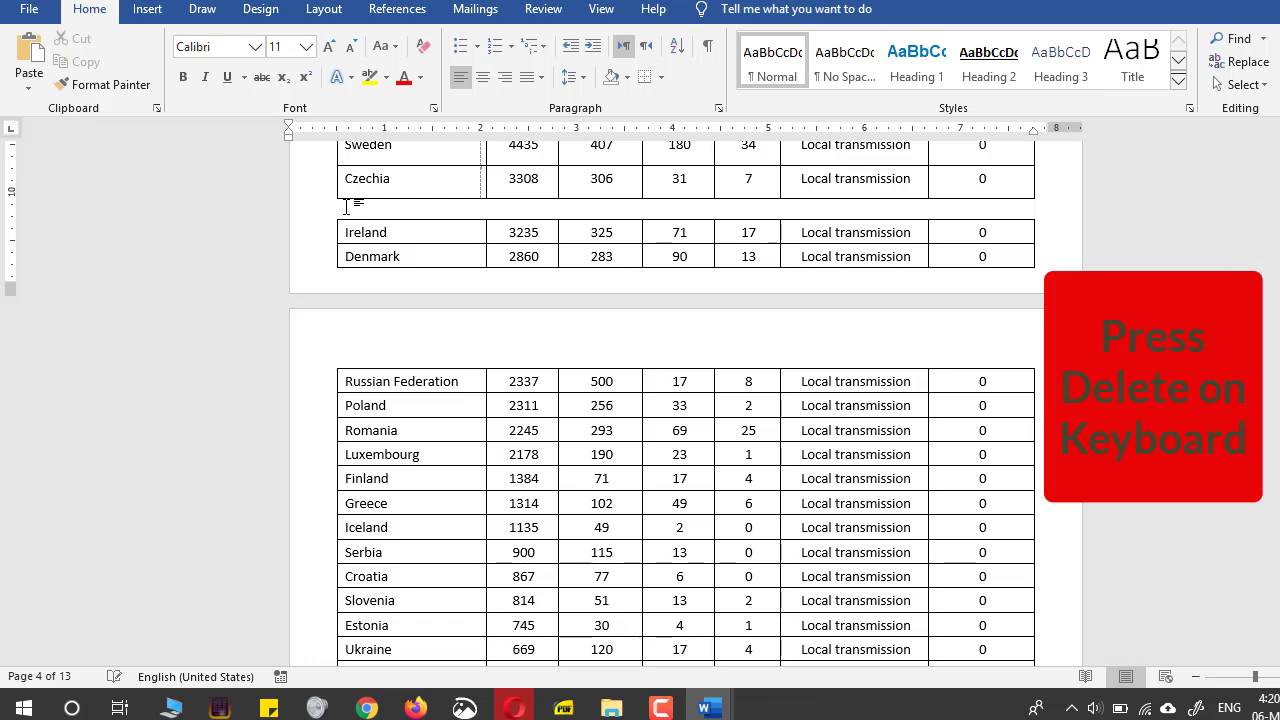
key(Delete)
scroll(686, 400, down, 20)
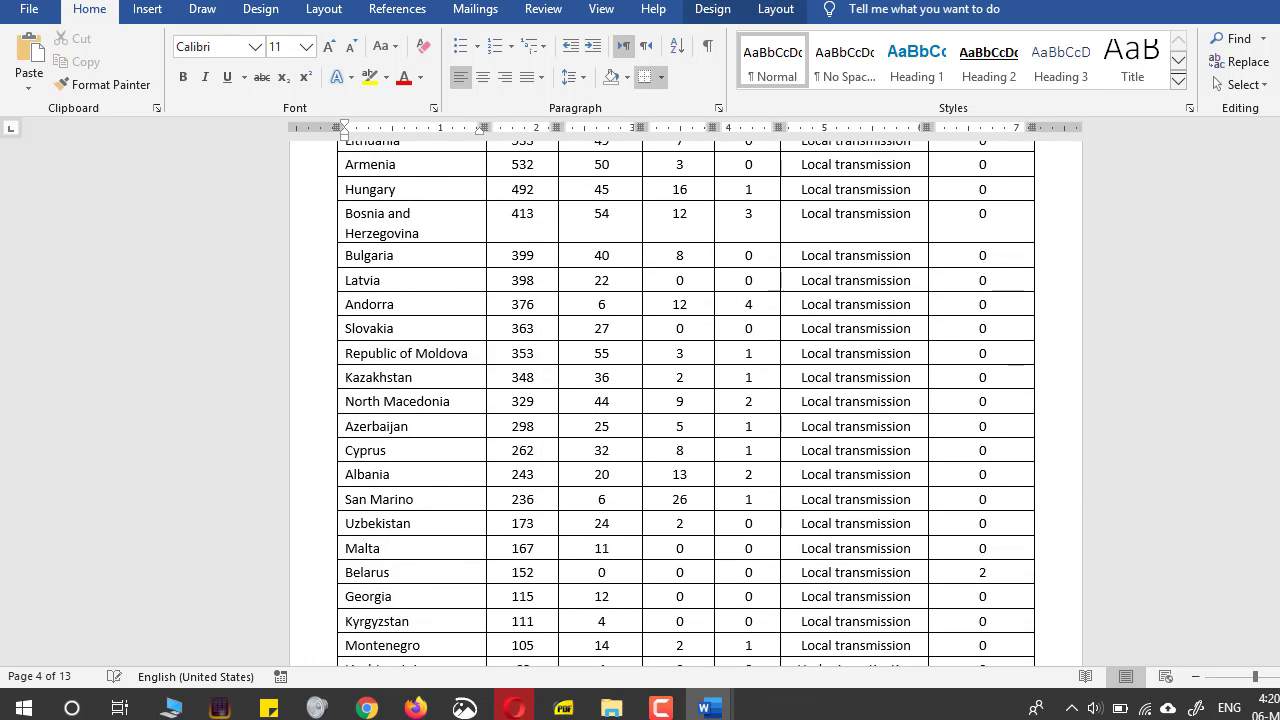
scroll(1103, 494, down, 5)
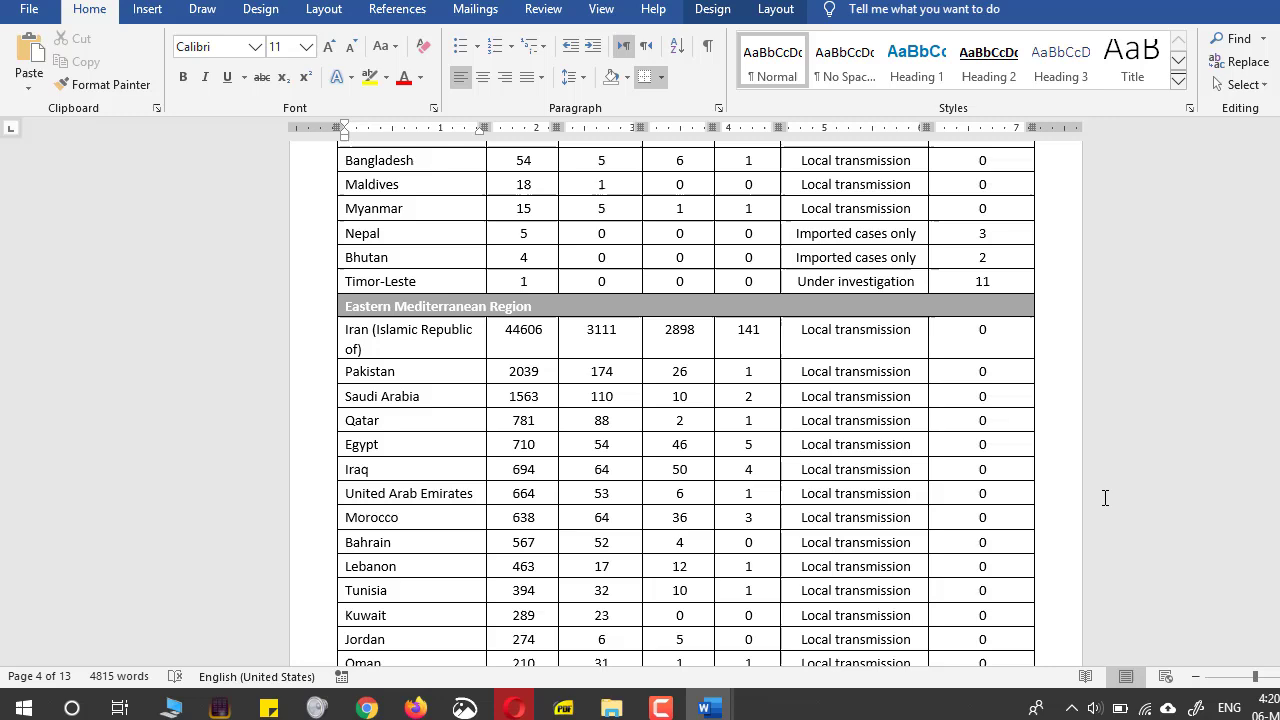
scroll(1006, 449, up, 2)
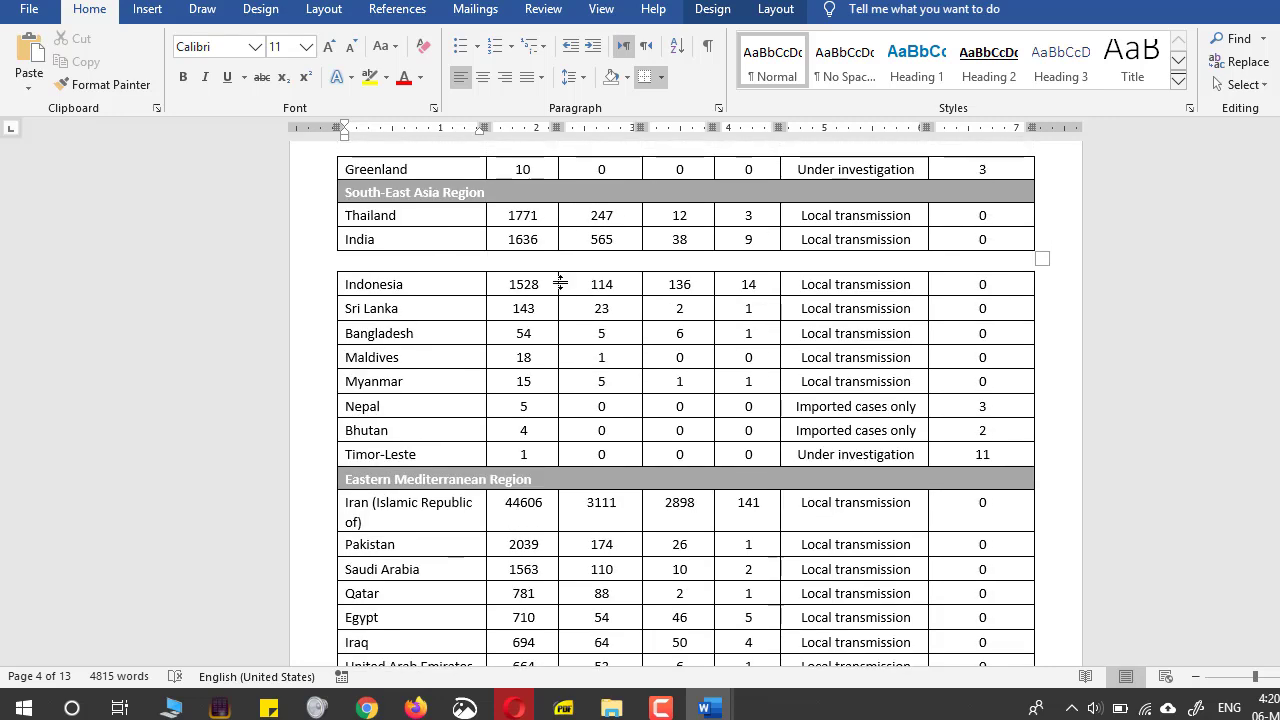
click(453, 261)
key(Delete)
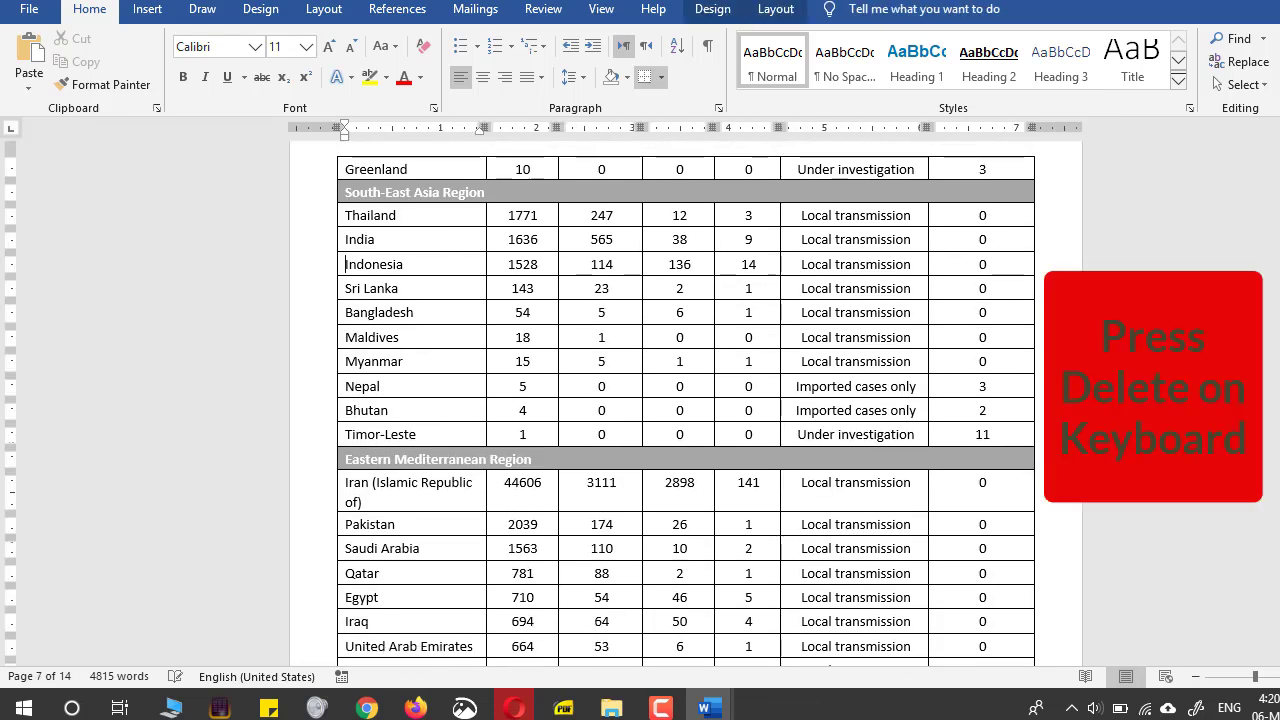
Delete the last empty paragraph between table parts and scroll to check the merged table.
scroll(628, 336, down, 5)
scroll(628, 336, down, 5)
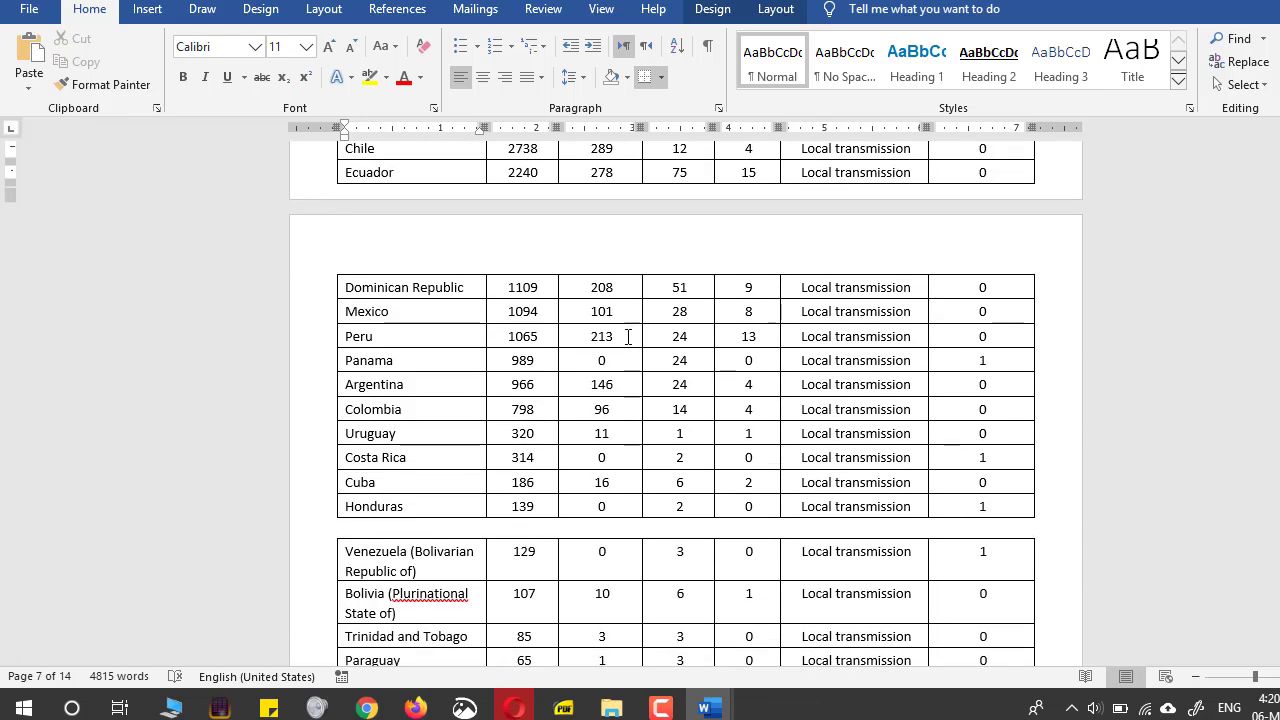
click(366, 525)
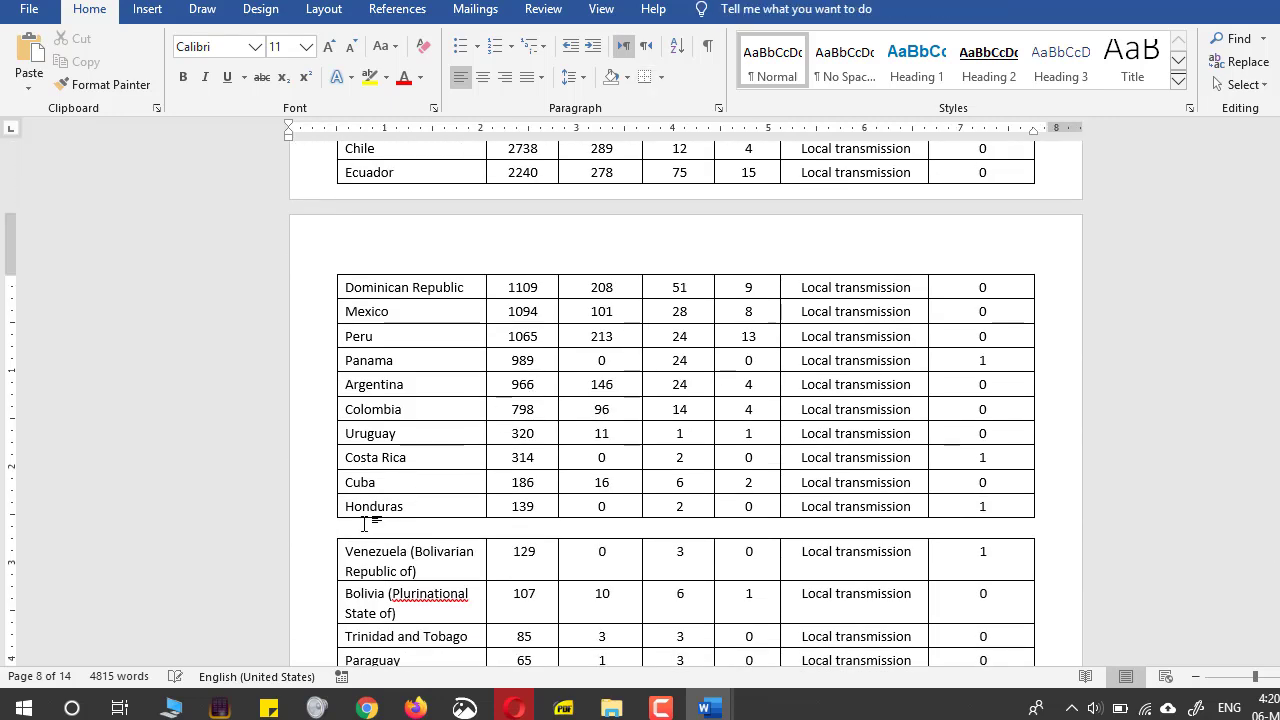
key(Delete)
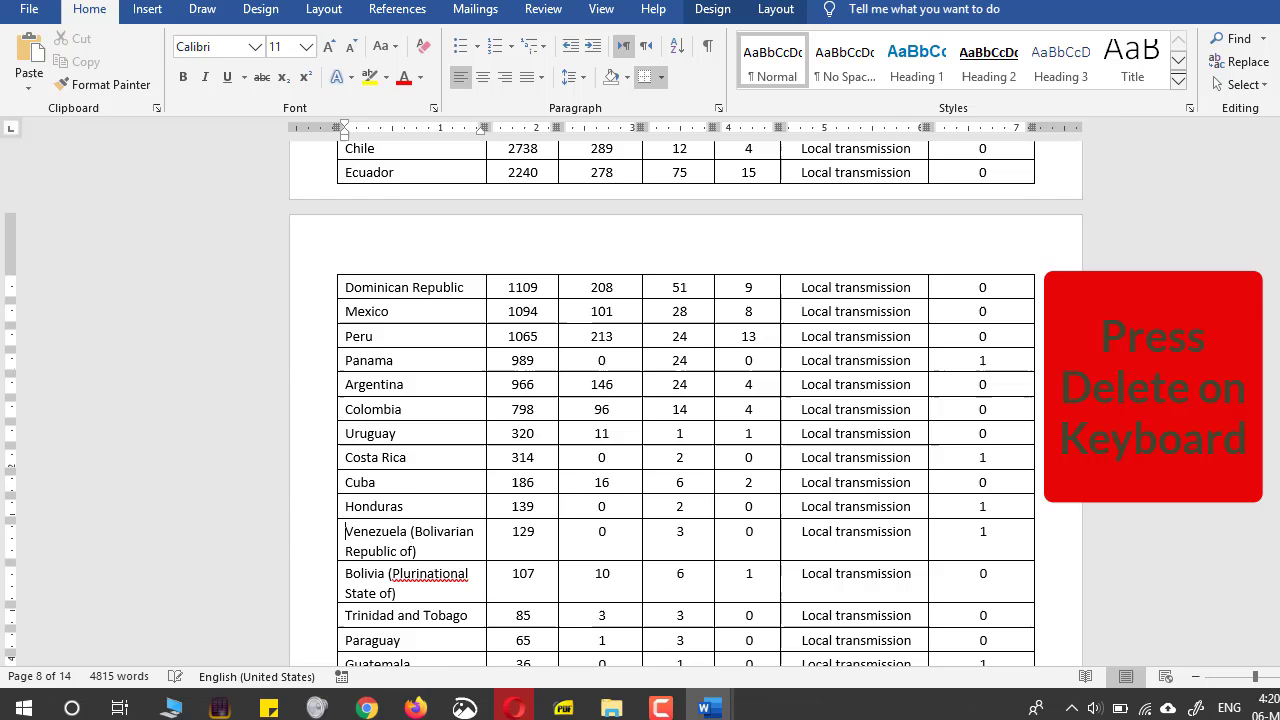
scroll(1000, 563, down, 5)
scroll(686, 400, down, 15)
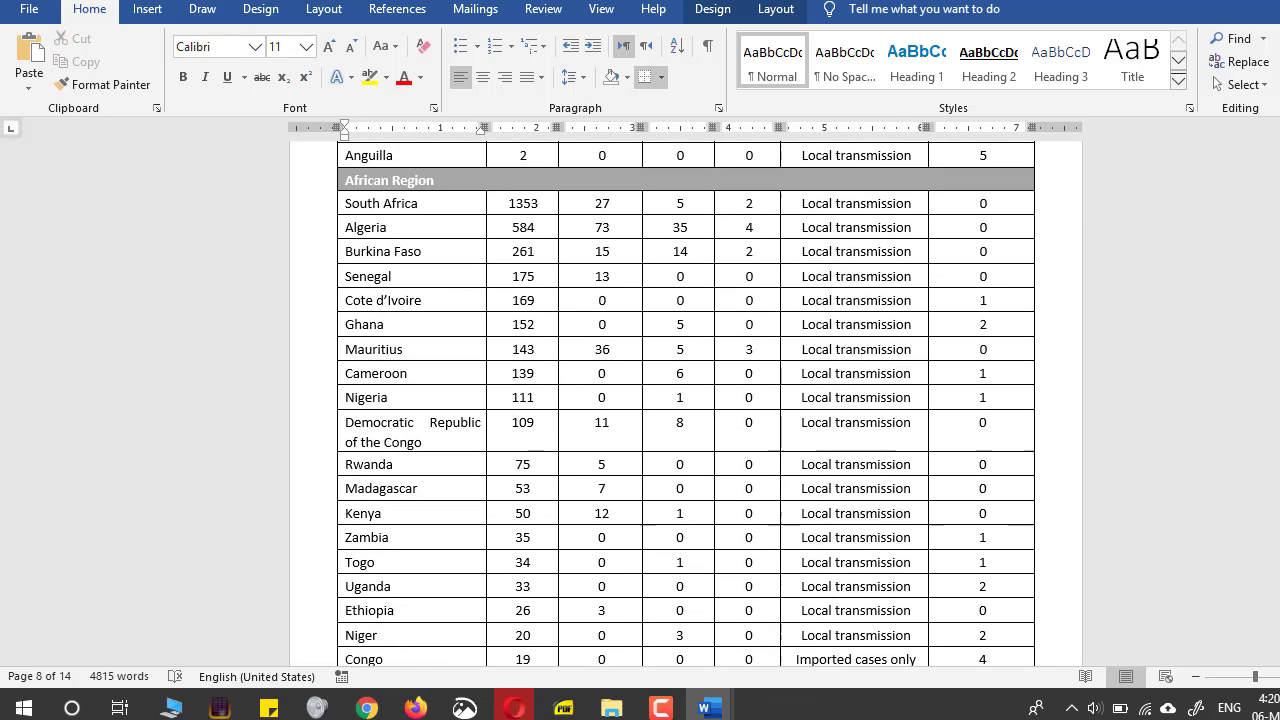
scroll(686, 404, down, 15)
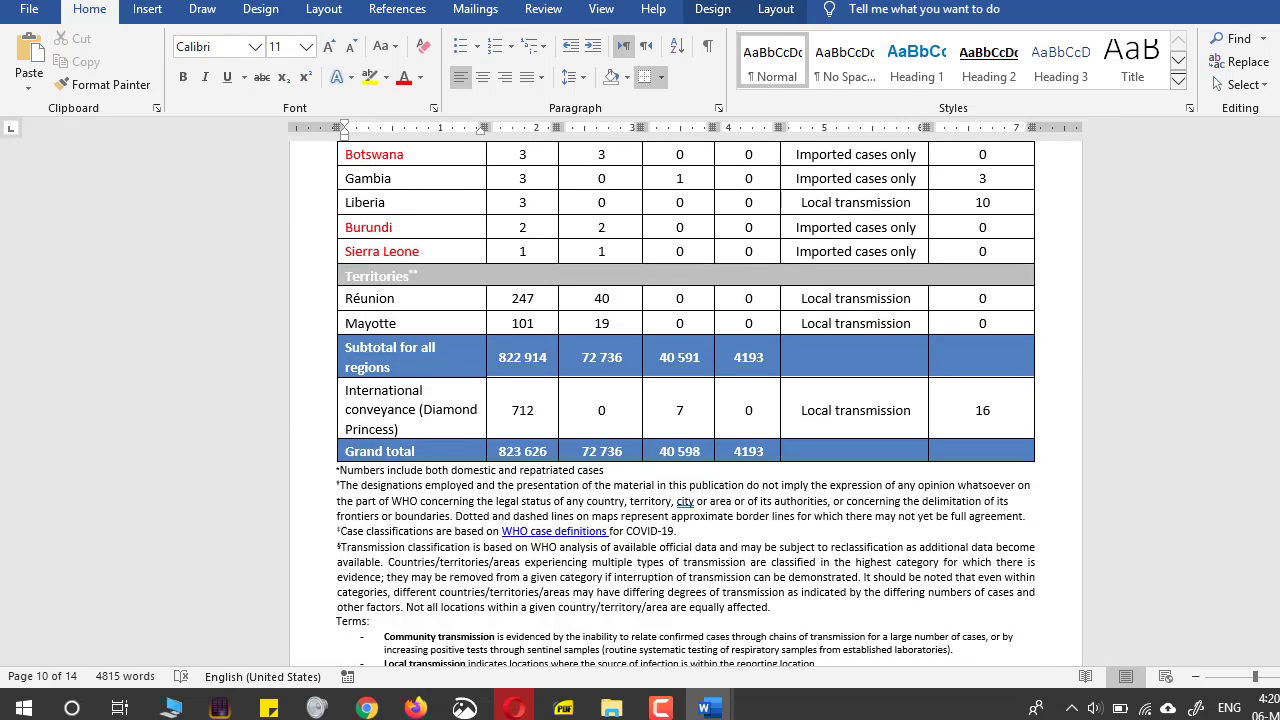
scroll(345, 504, up, 15)
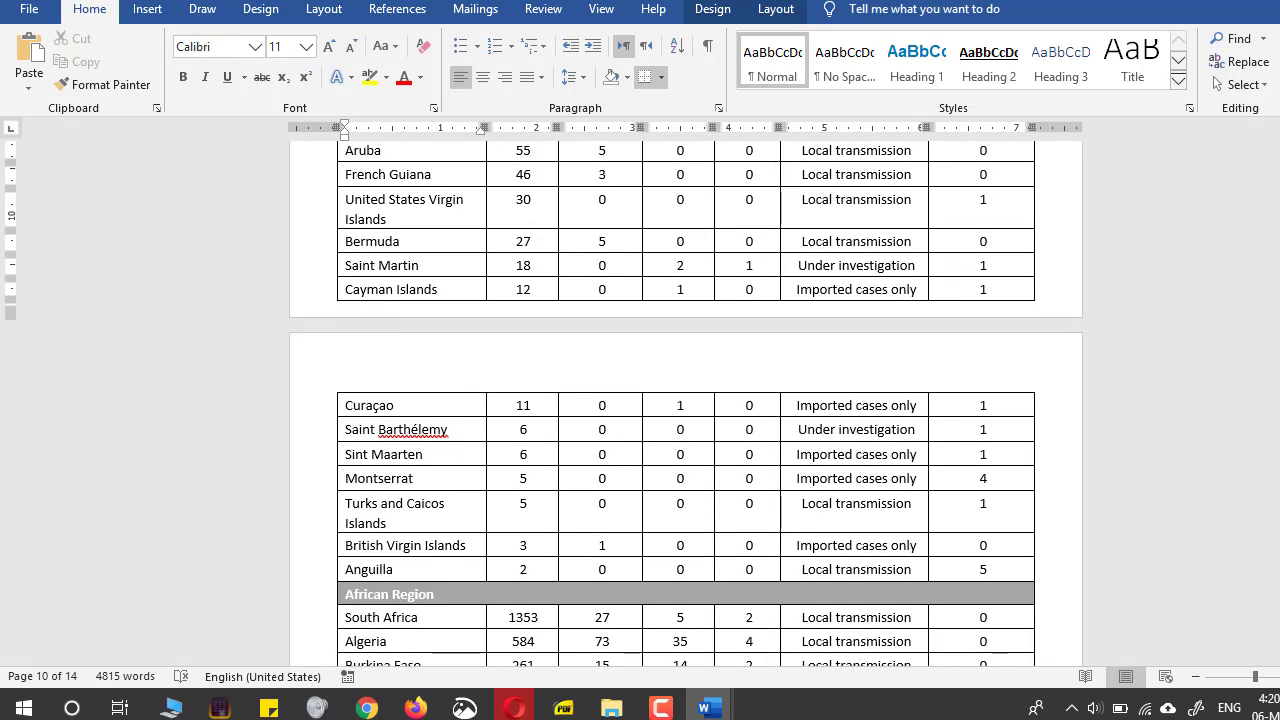
scroll(345, 504, up, 20)
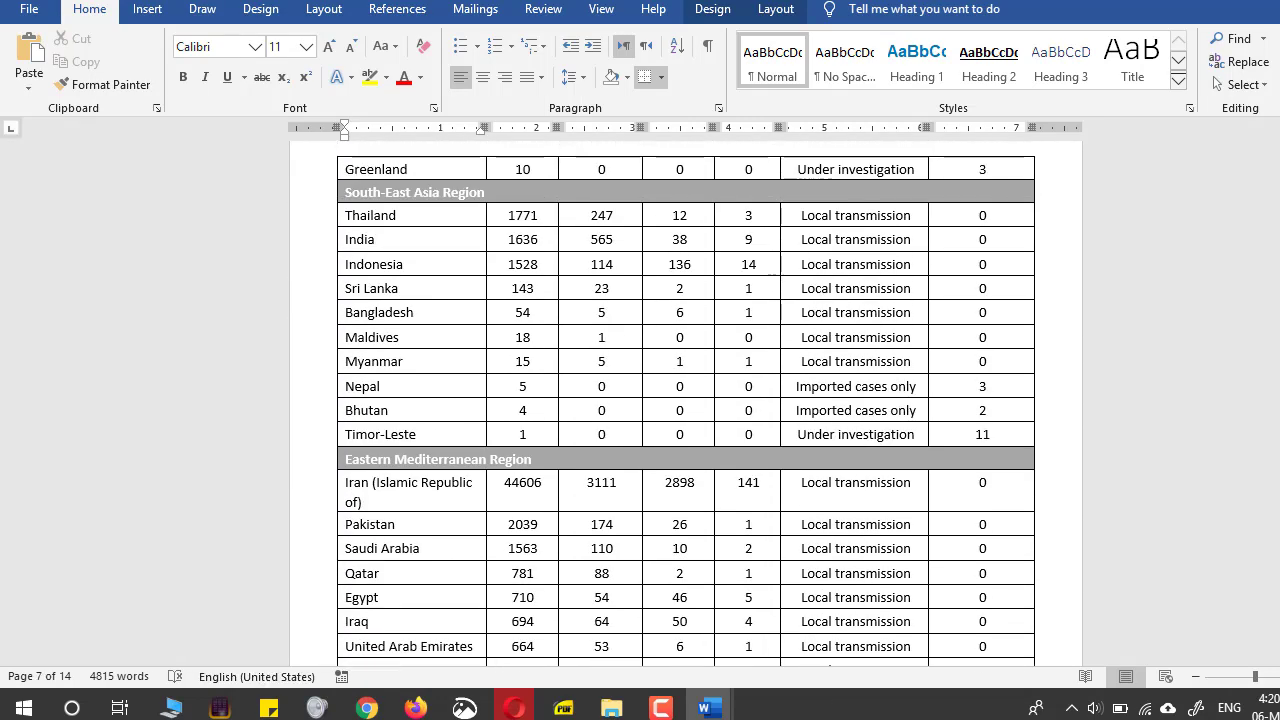
scroll(686, 404, up, 20)
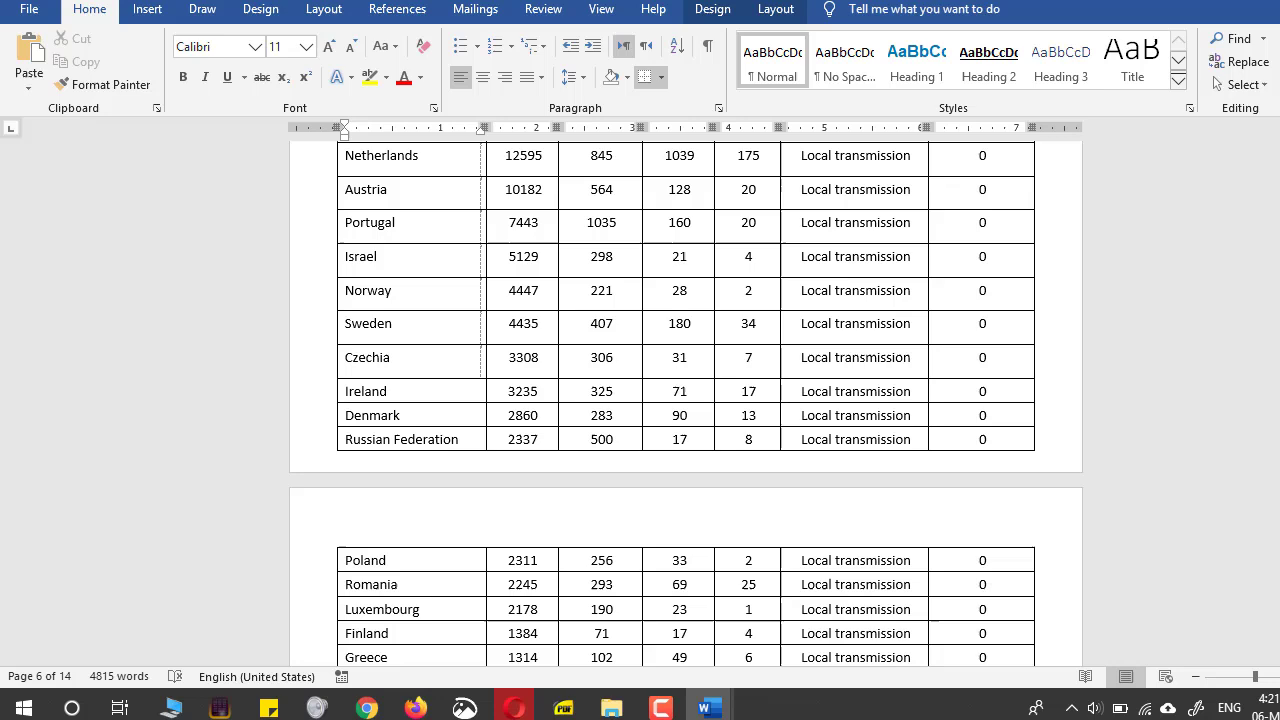
scroll(686, 404, up, 8)
Select the whole of Table 1 with its move handle and copy it.
scroll(686, 404, up, 8)
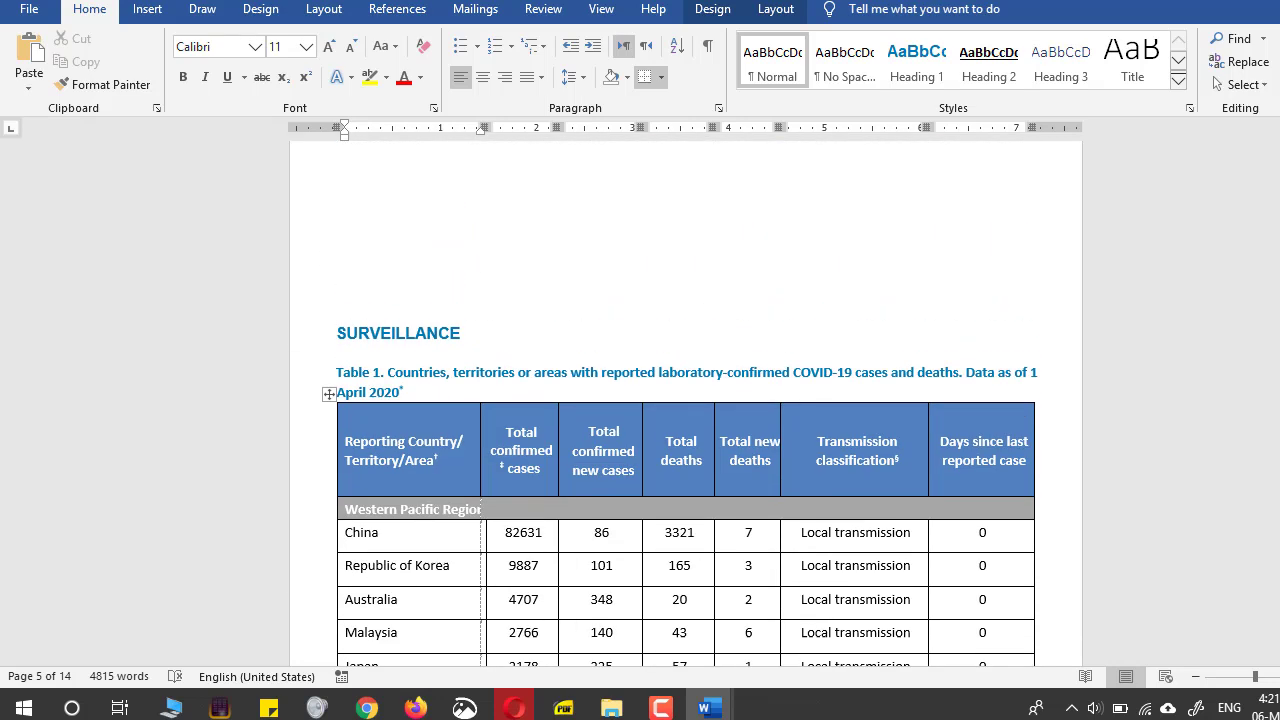
click(330, 393)
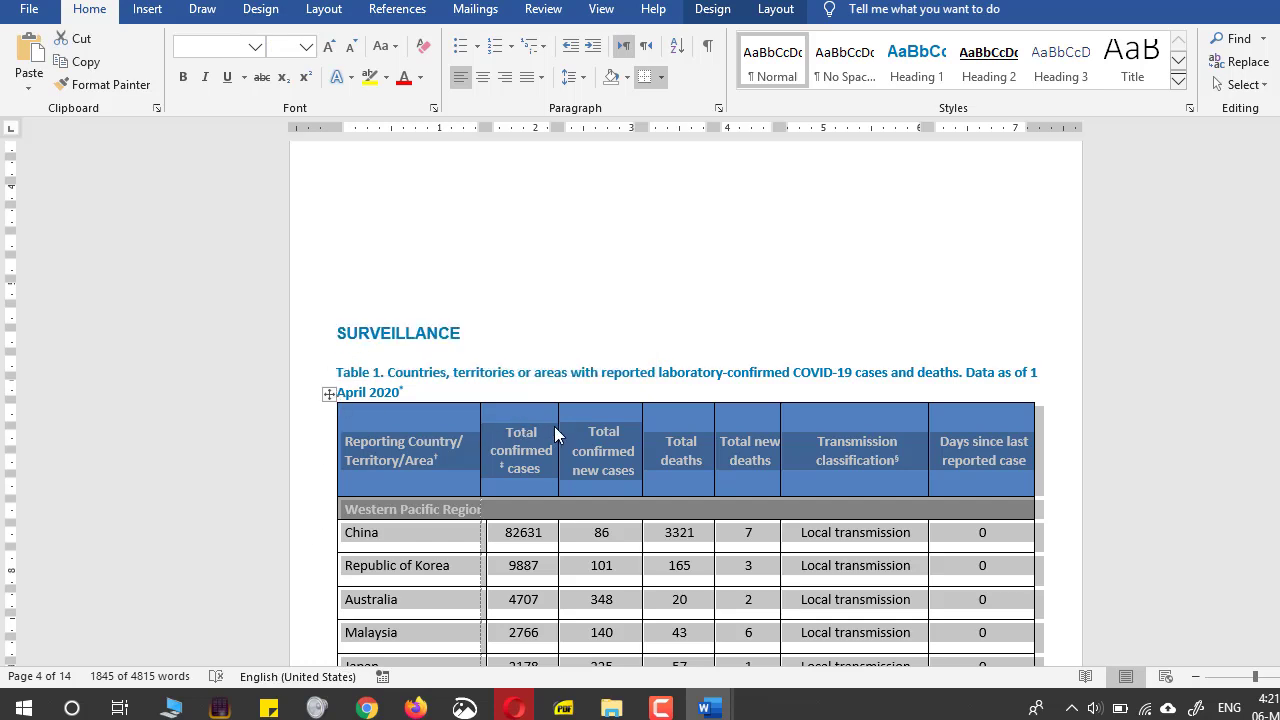
right_click(606, 459)
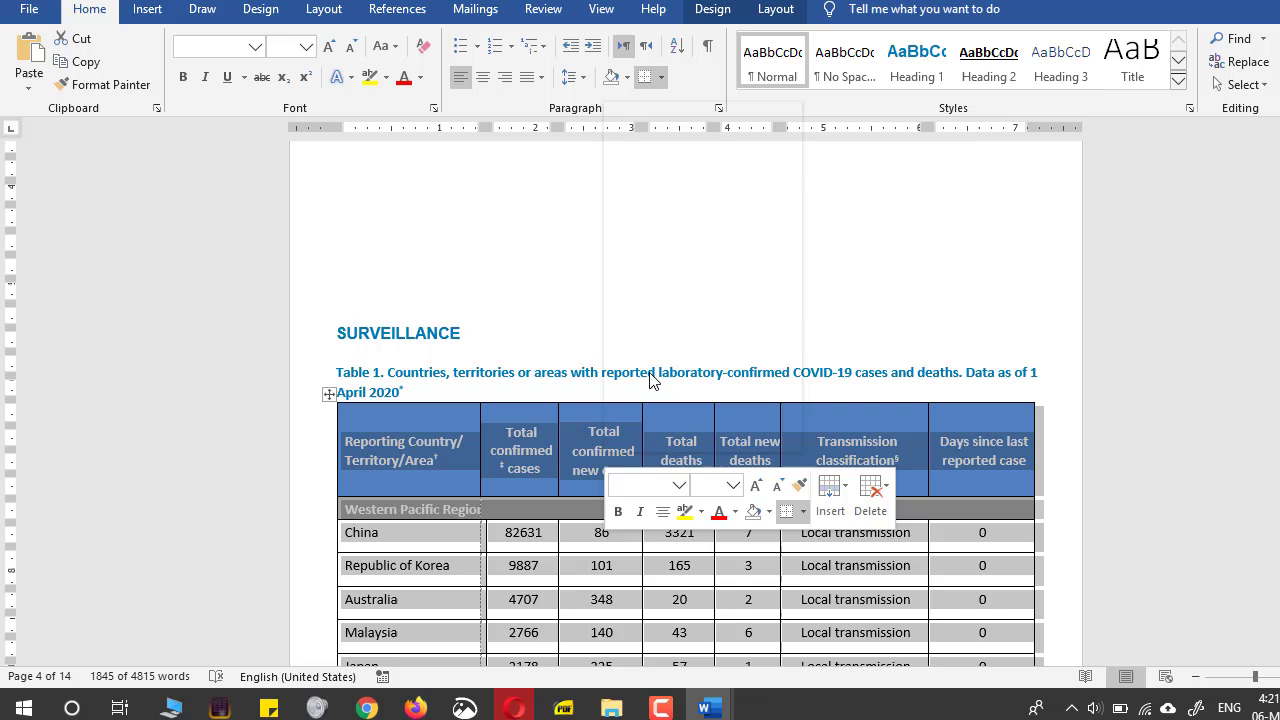
click(671, 145)
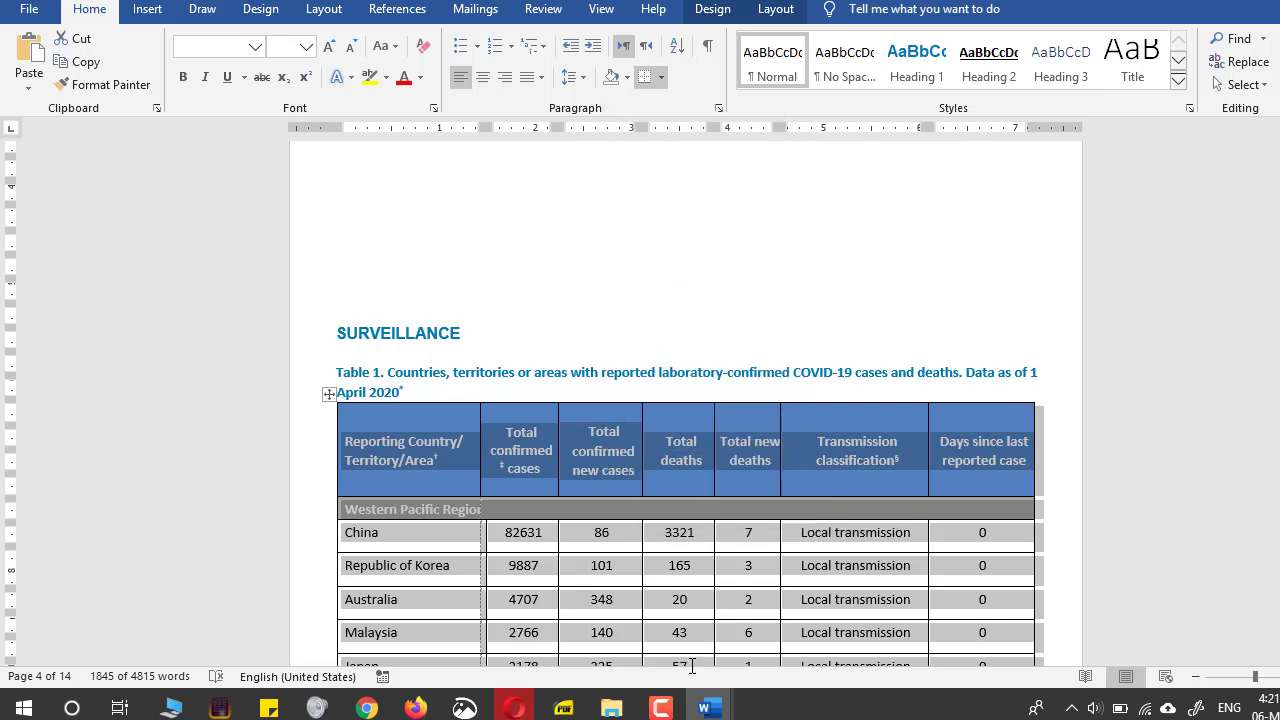
Paste Table 1 into the blank new document using Keep Source Formatting.
mouse_move(705, 708)
click(631, 653)
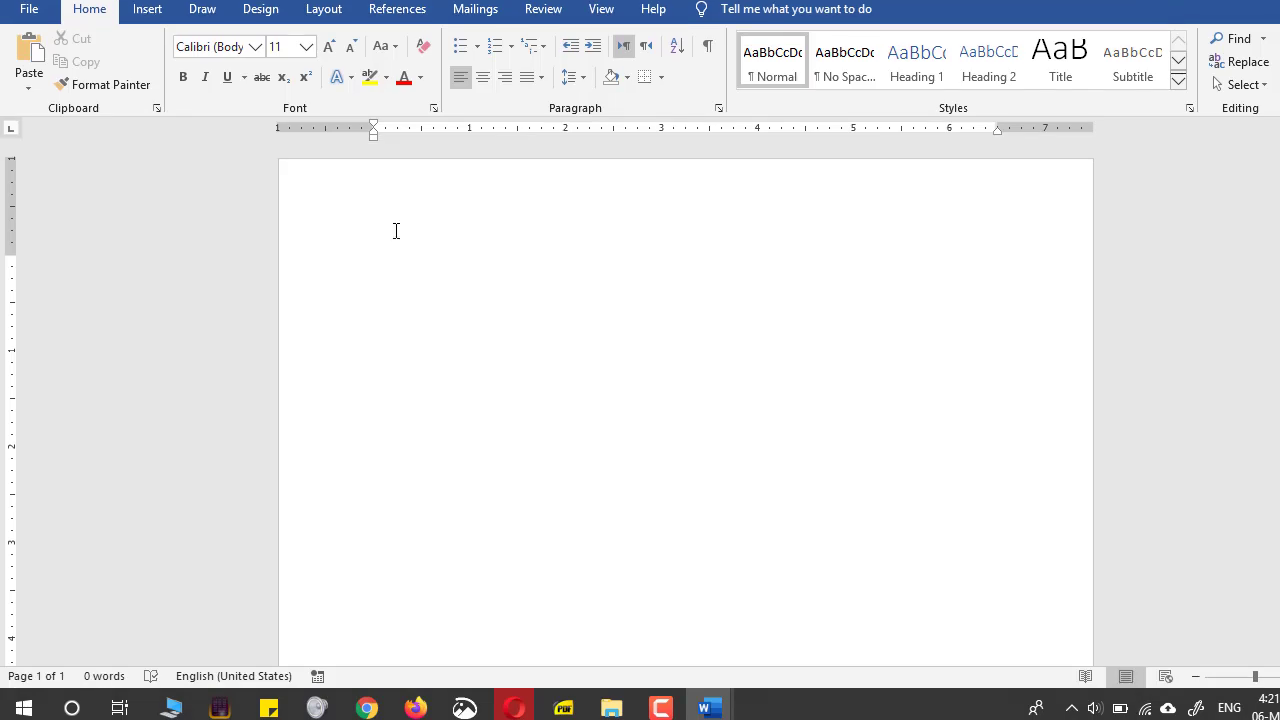
click(396, 231)
click(386, 231)
right_click(376, 262)
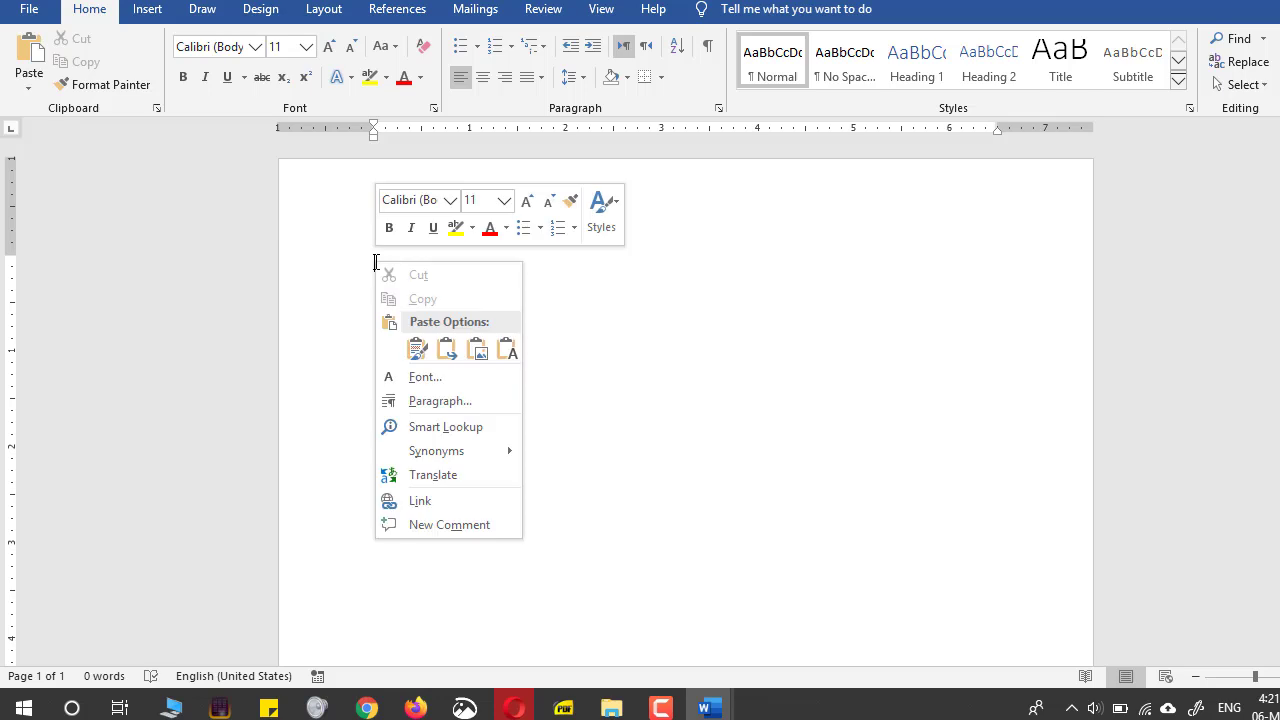
click(416, 349)
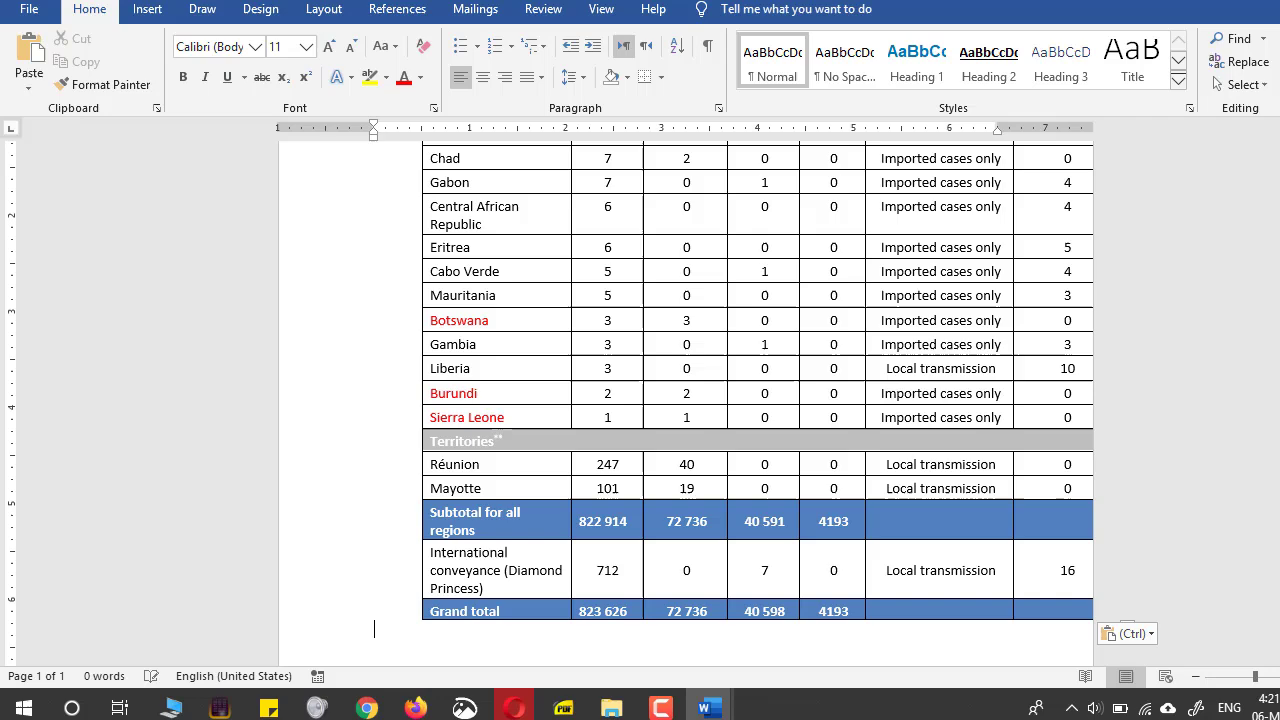
scroll(757, 400, up, 15)
scroll(757, 400, up, 5)
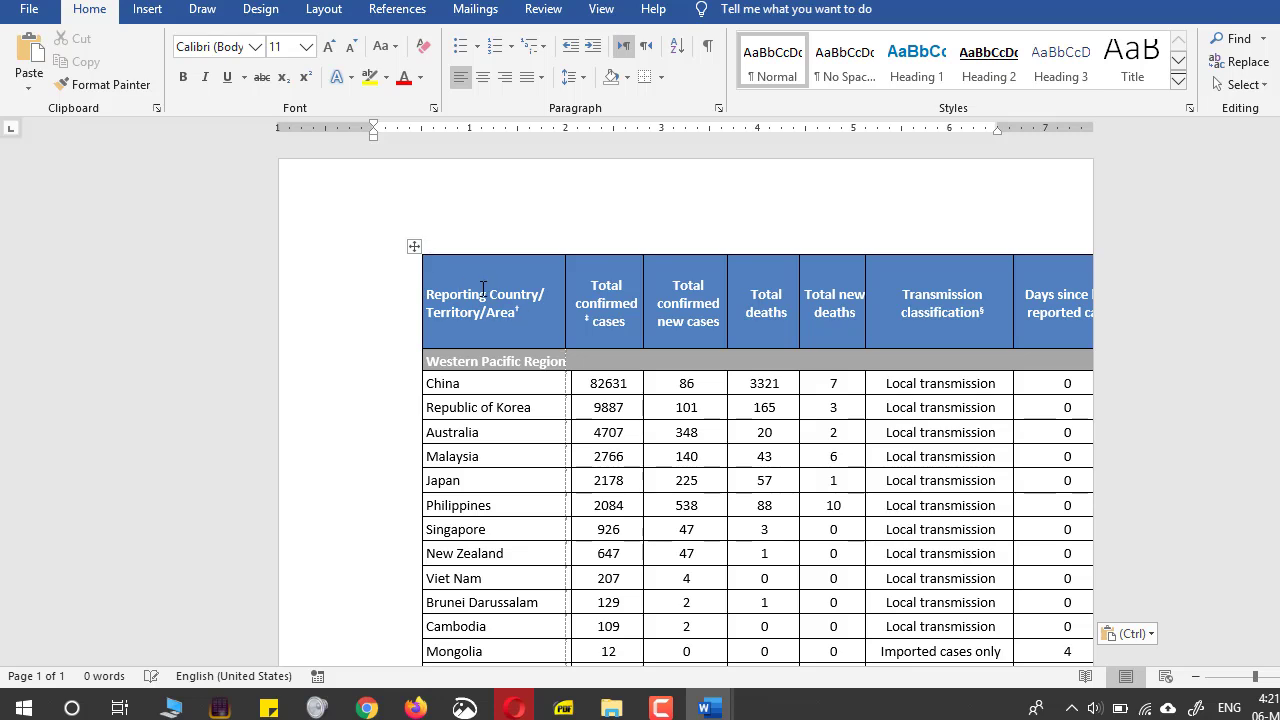
Apply AutoFit to Window to the pasted table, then deselect it.
click(413, 246)
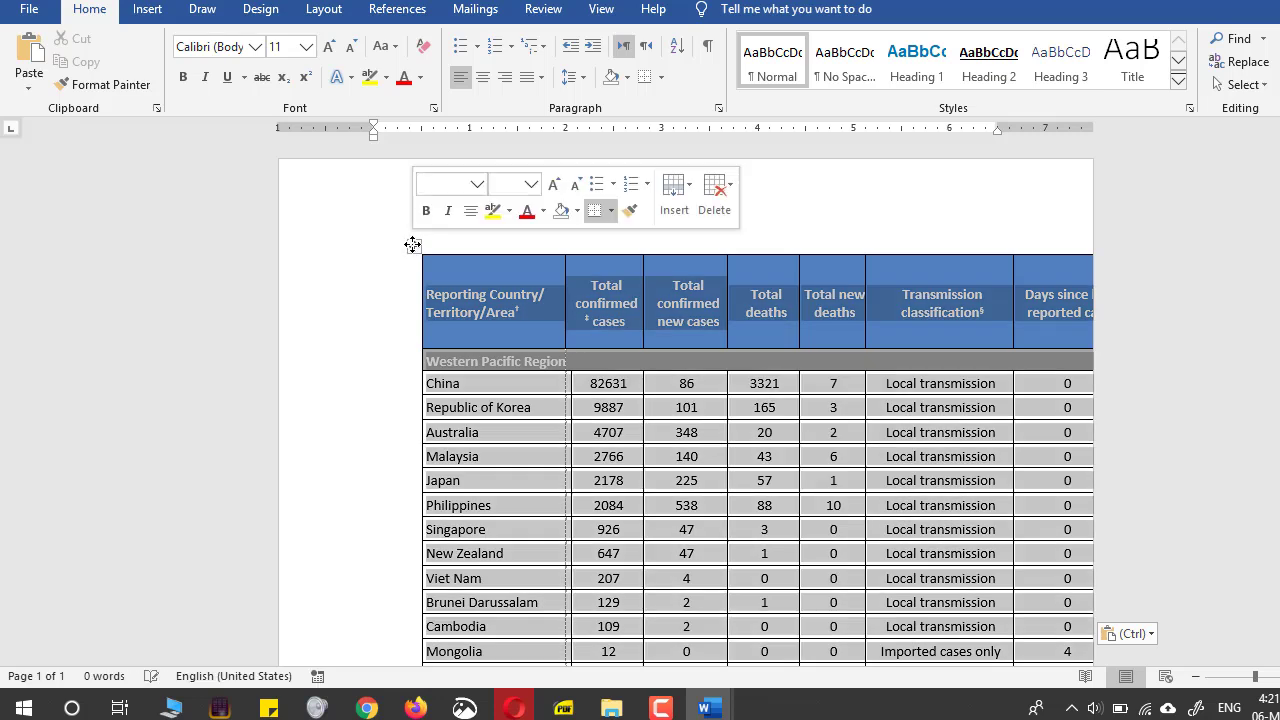
right_click(520, 309)
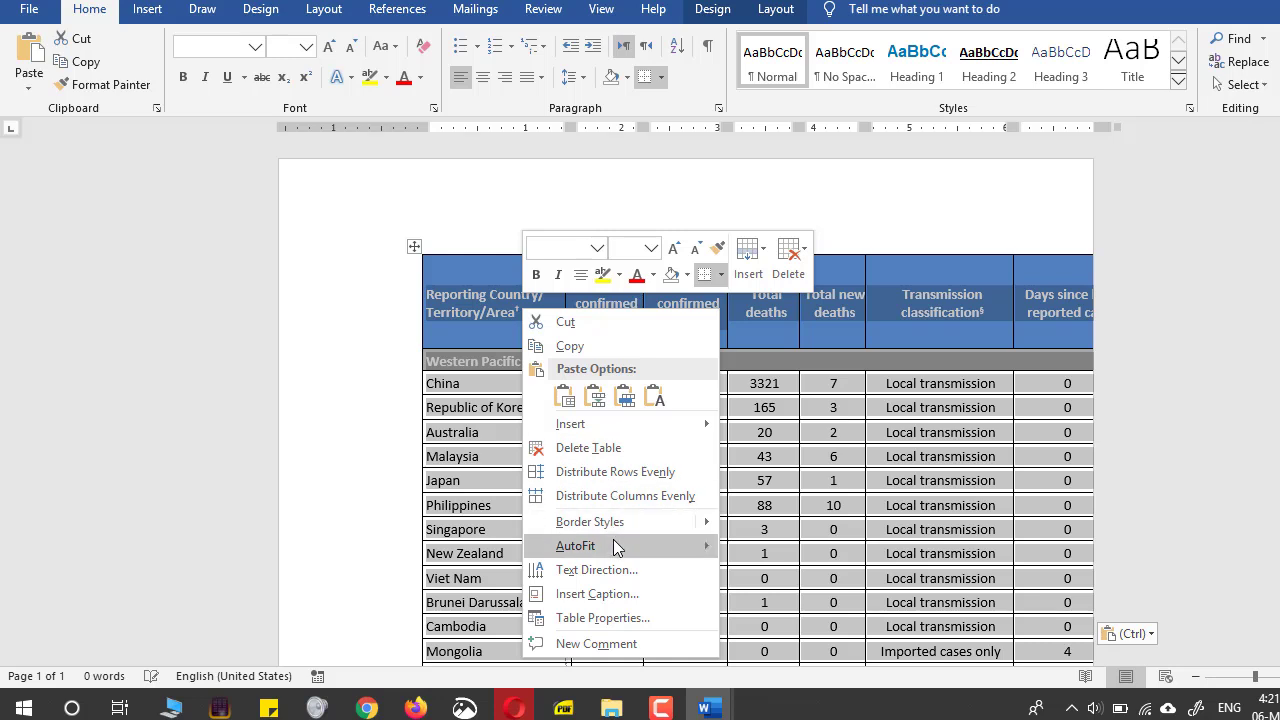
mouse_move(613, 545)
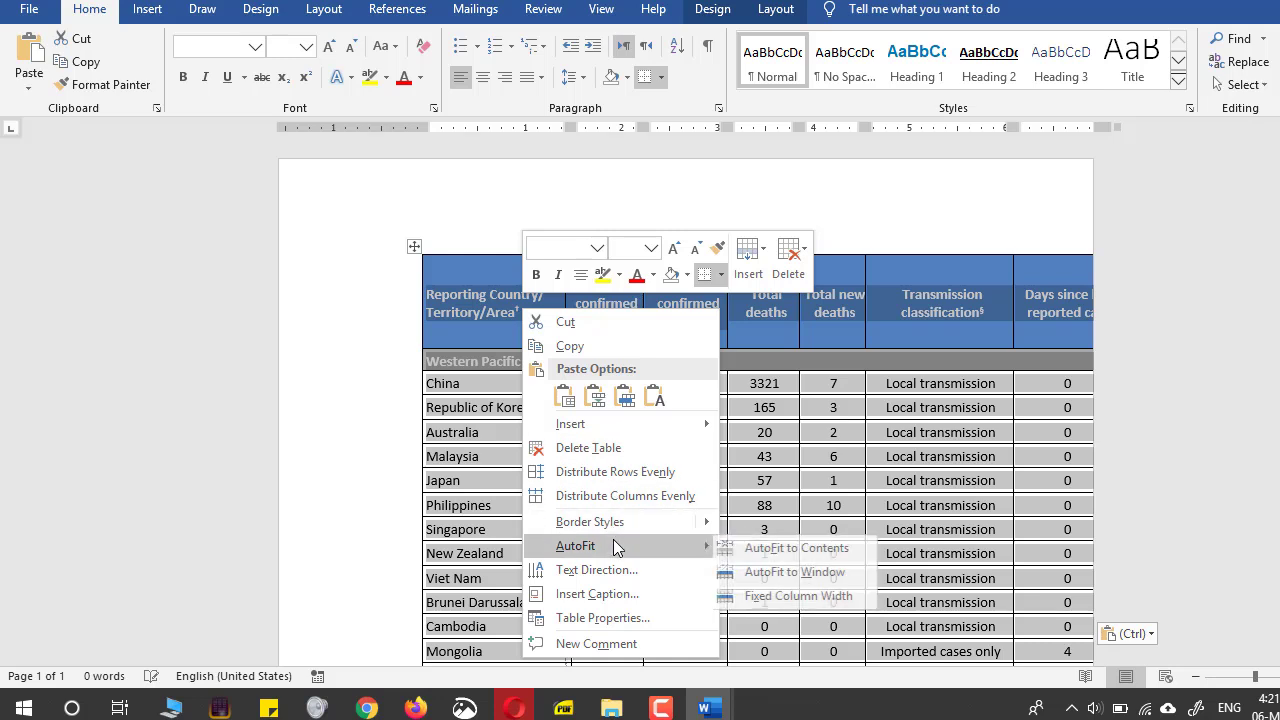
click(769, 576)
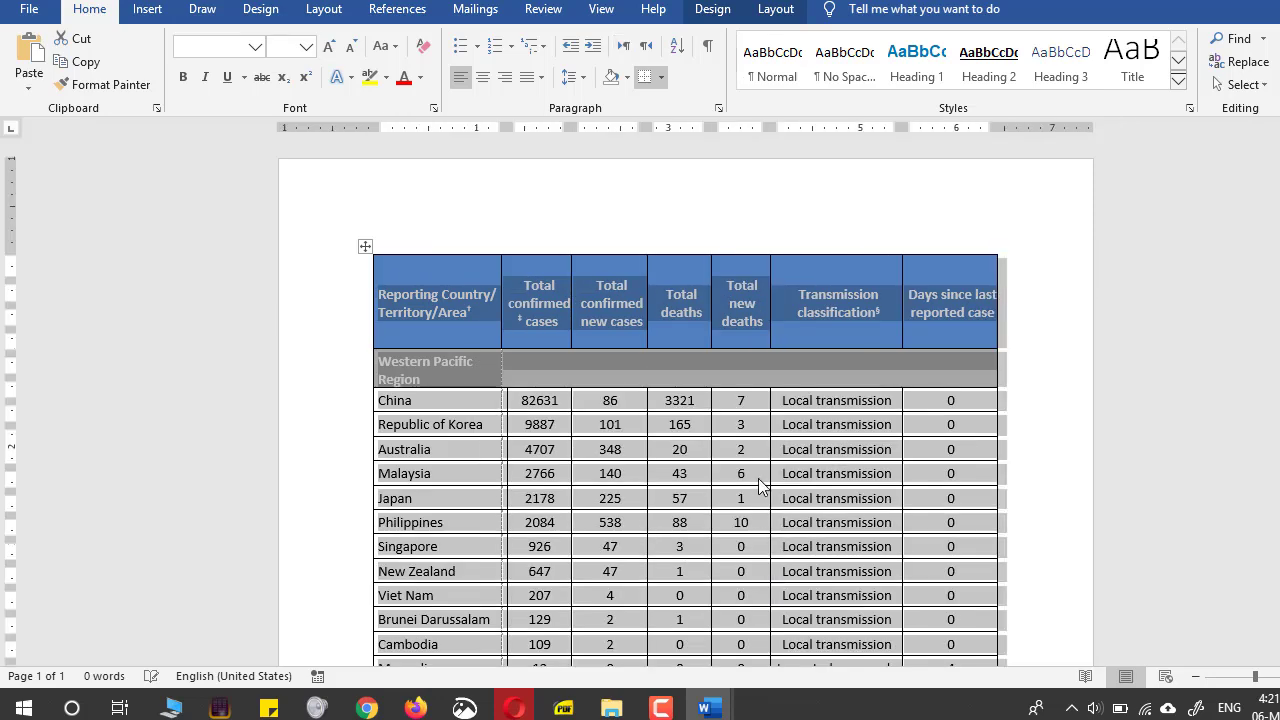
click(1072, 362)
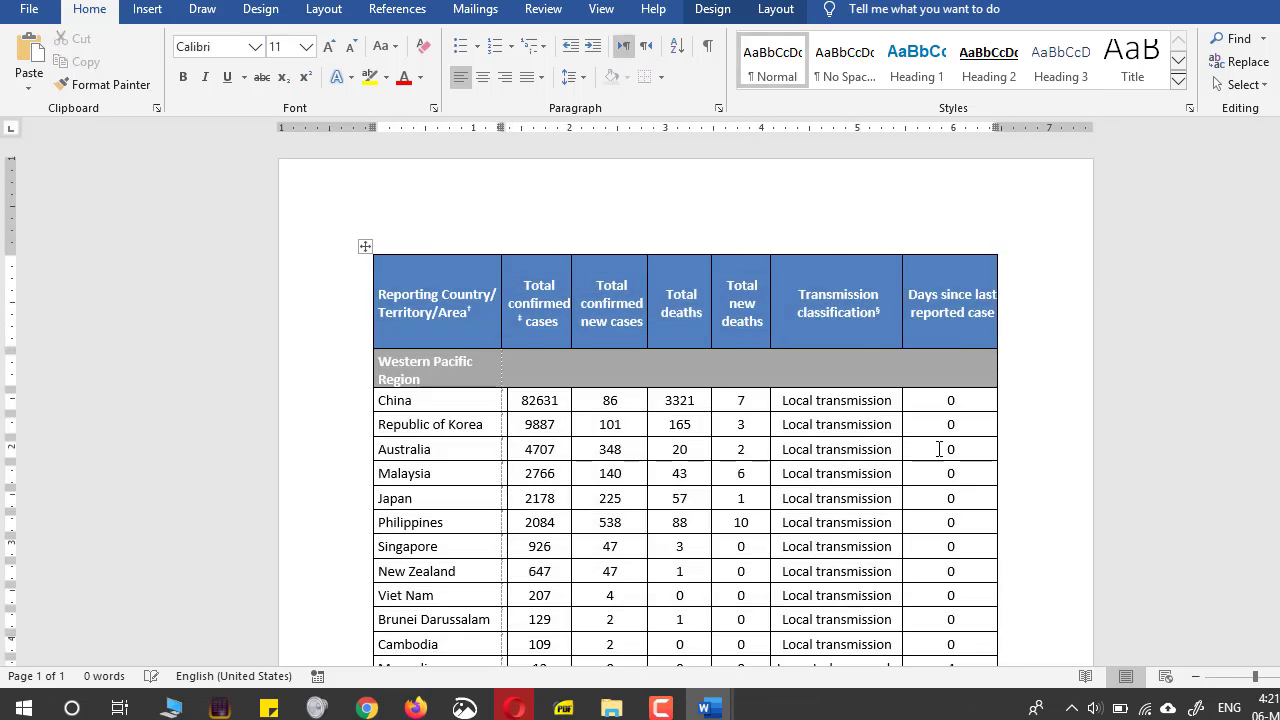
Delete the § mark following 'Transmission classification' in the table's header row.
click(876, 379)
scroll(1000, 555, down, 2)
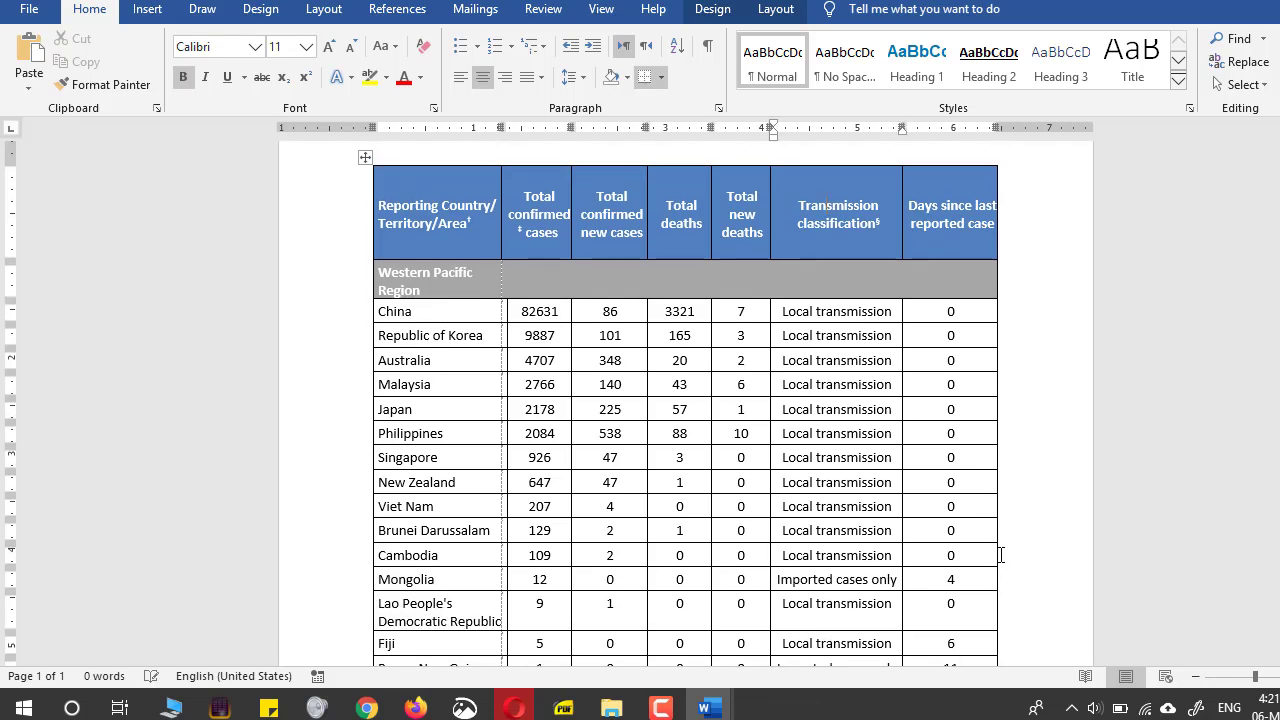
click(890, 223)
key(BackSpace)
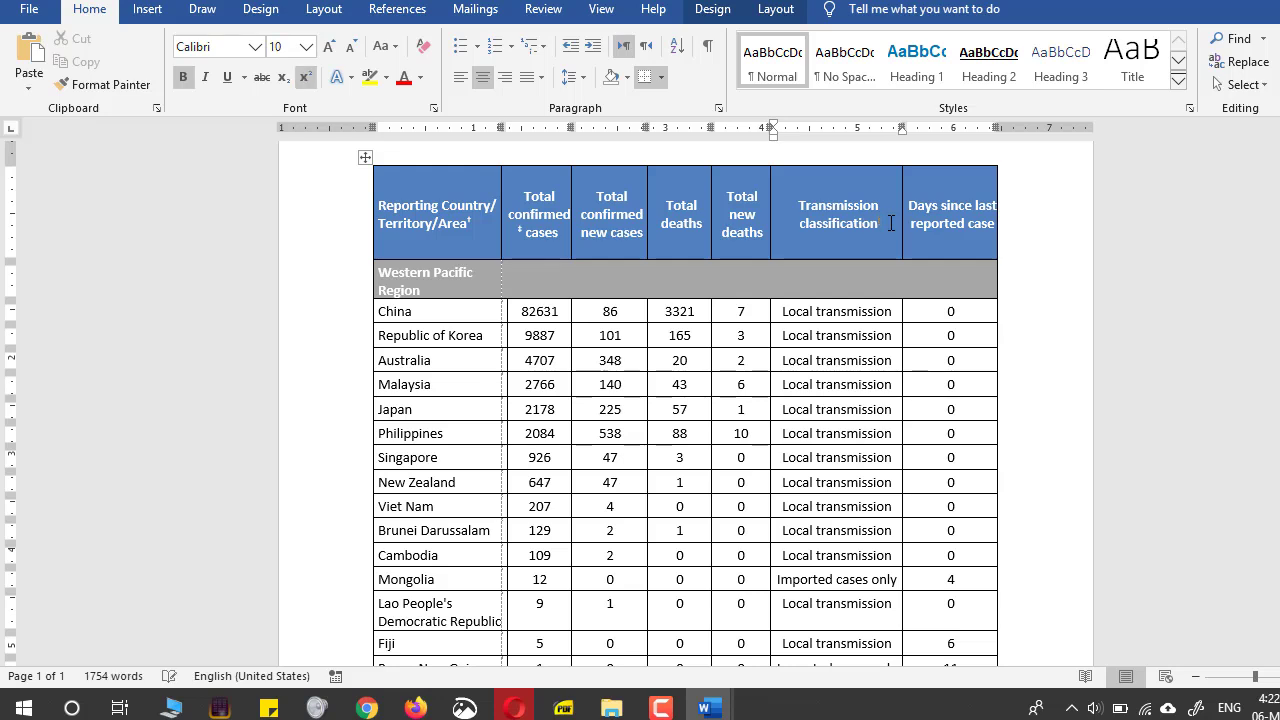
Scroll through the six-page table toward Grand total to review it.
scroll(685, 400, down, 10)
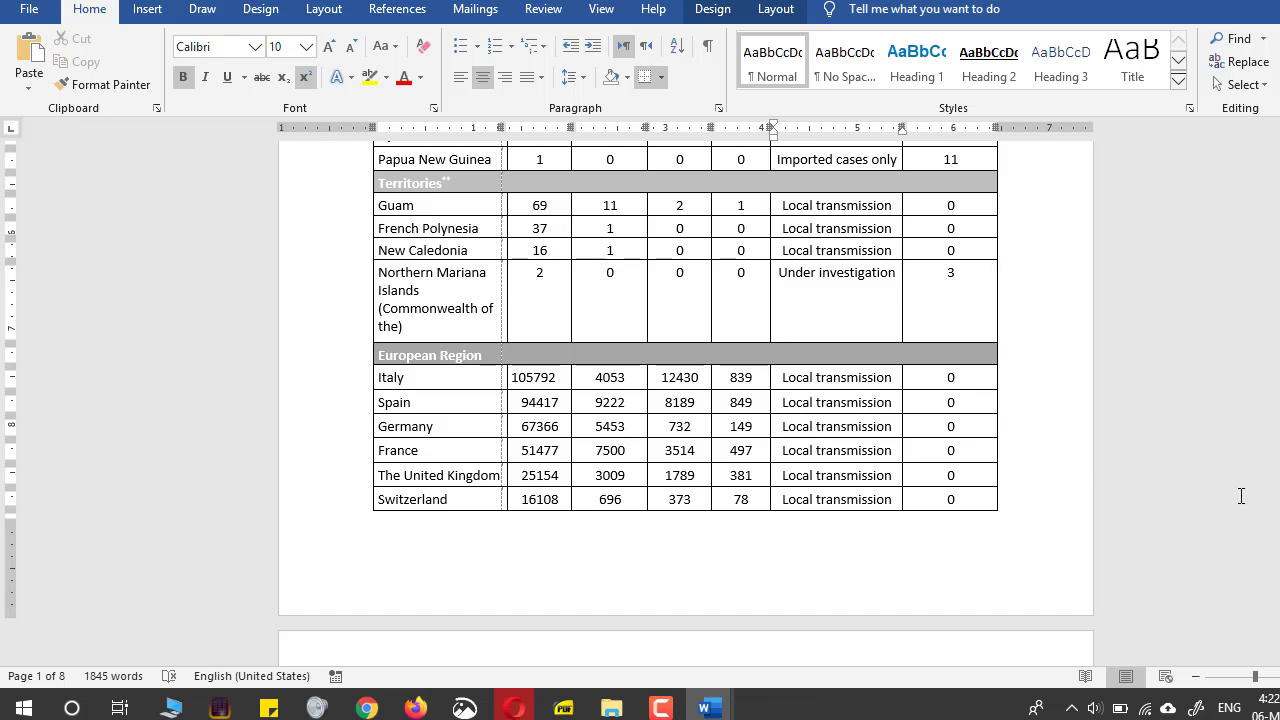
scroll(685, 400, down, 20)
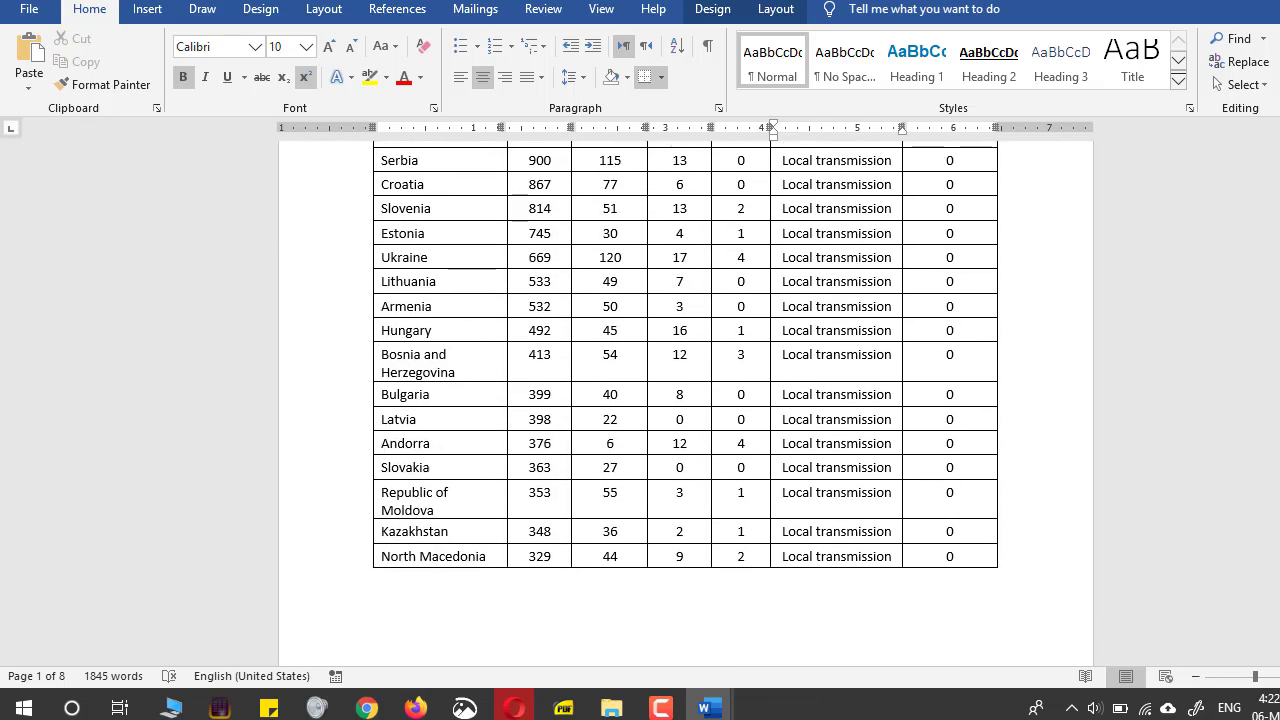
scroll(685, 400, down, 10)
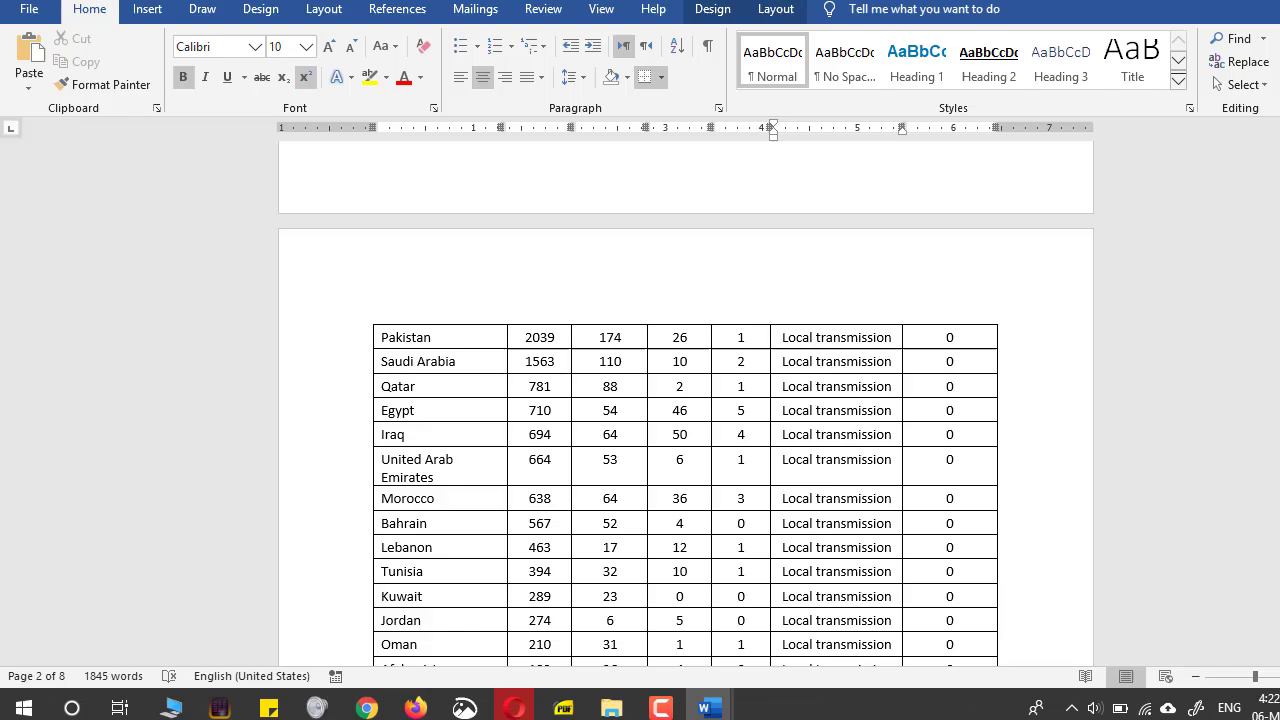
scroll(686, 400, down, 15)
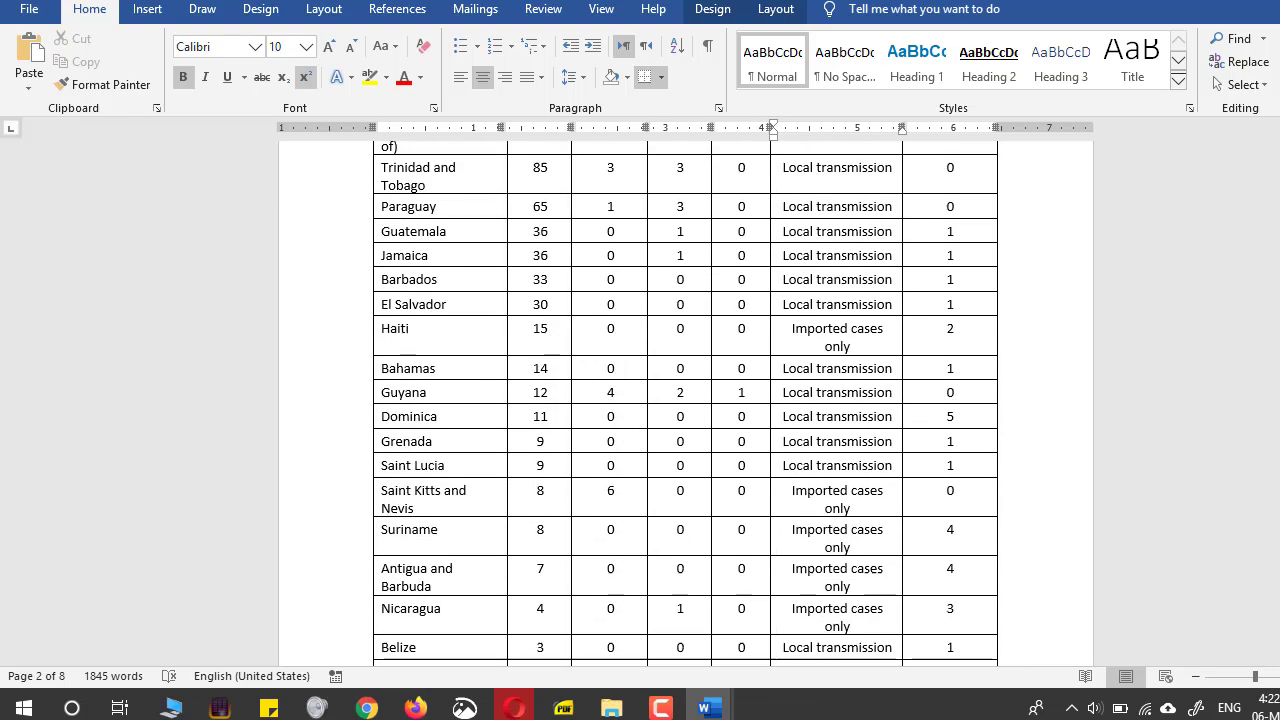
scroll(686, 400, down, 15)
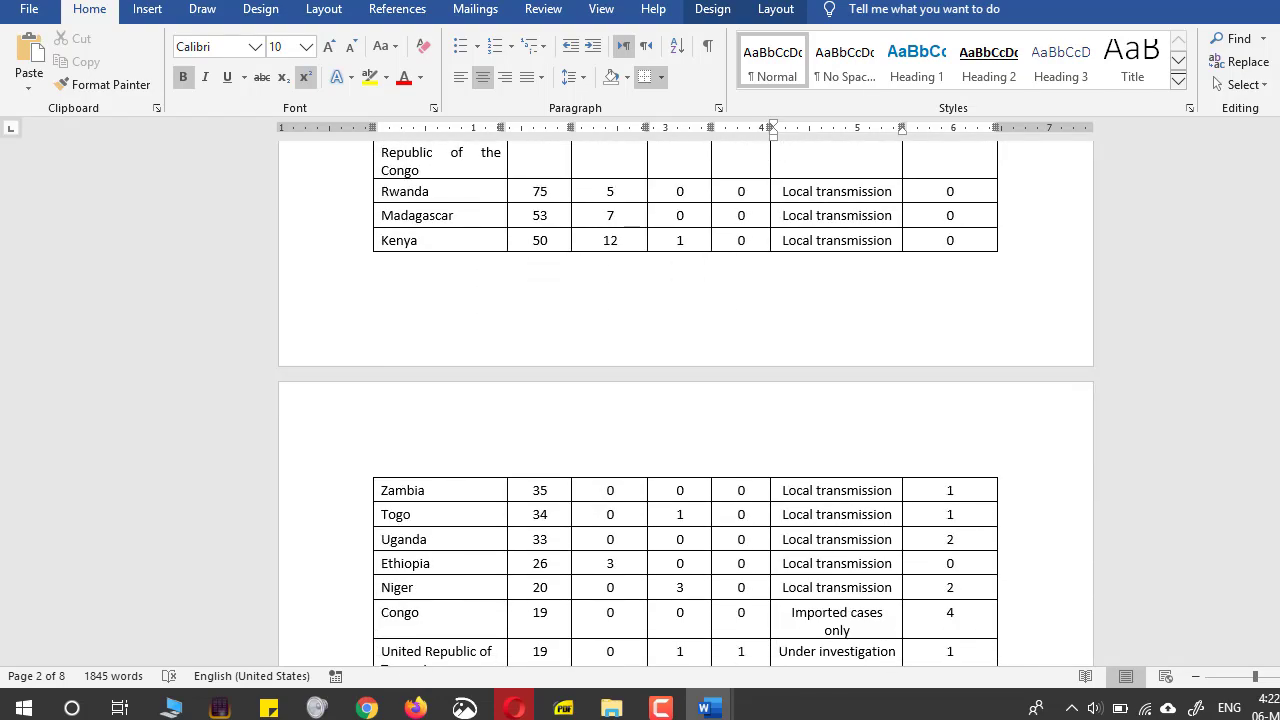
scroll(686, 400, down, 15)
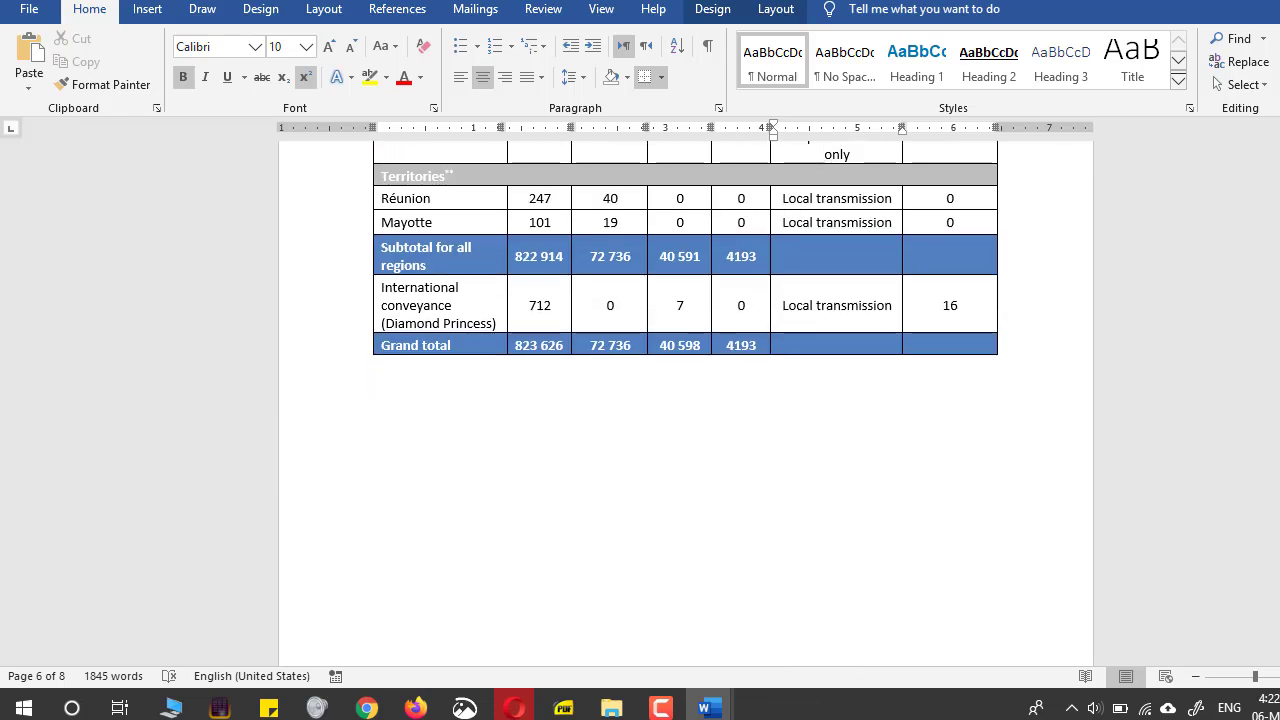
scroll(686, 400, up, 20)
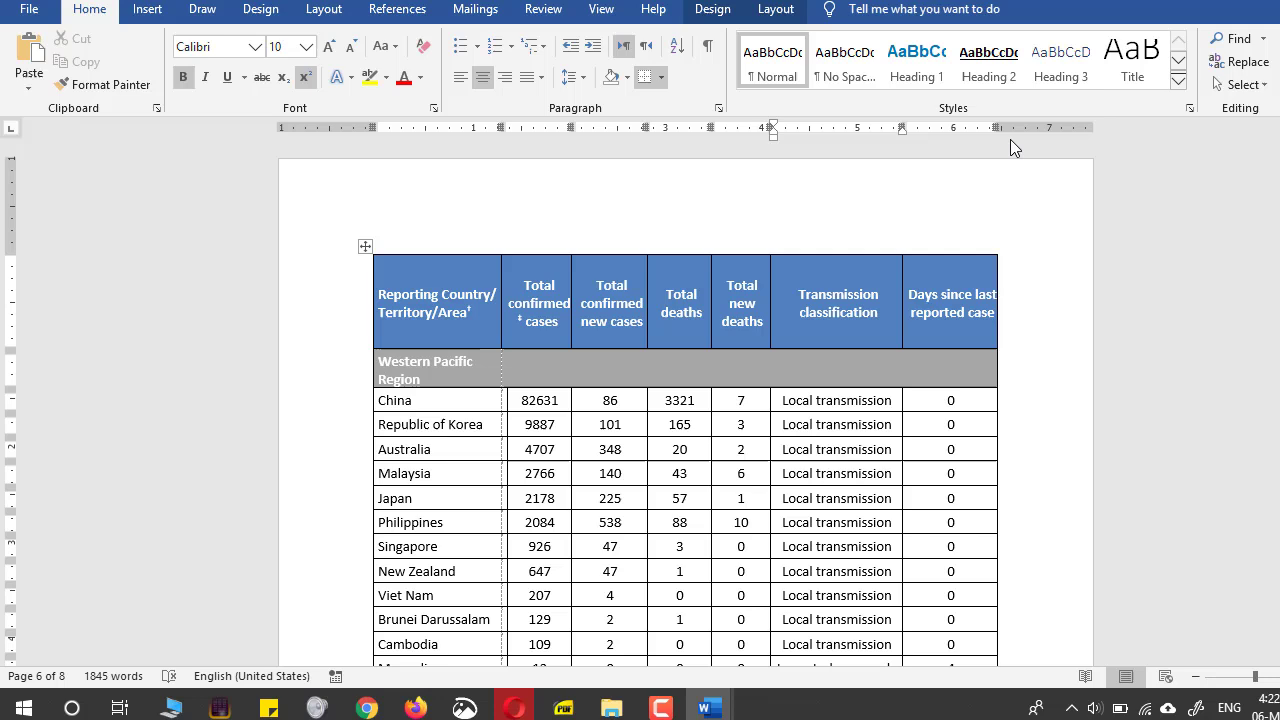